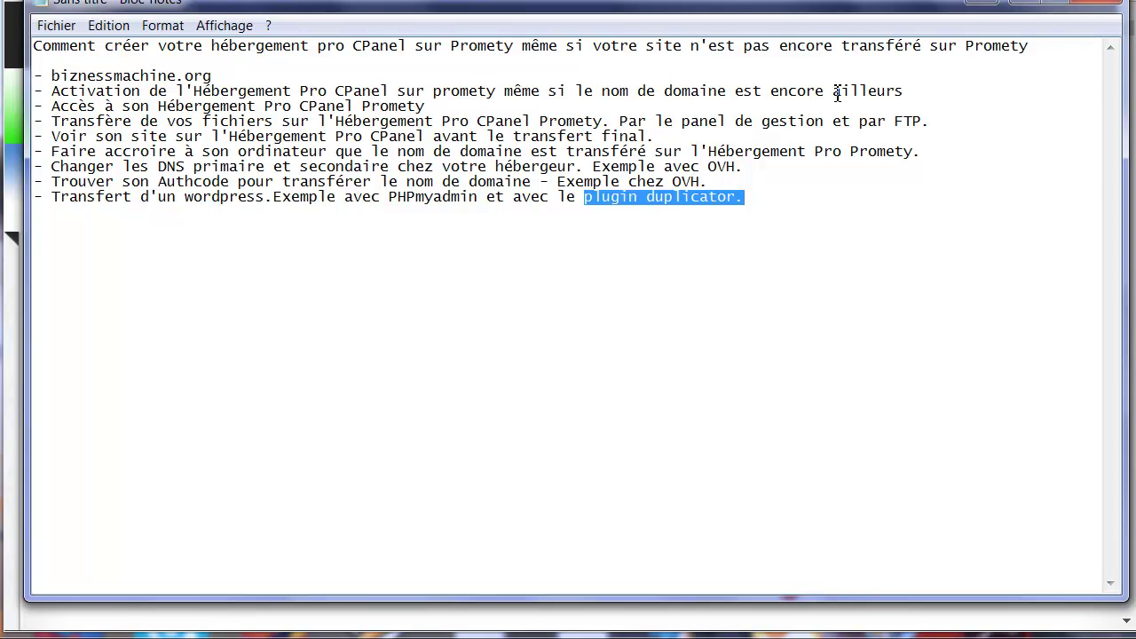
Bring up the browser, open Gestion des produits and search products for 'pro'.
{"action": "left_click", "coordinate": [1031, 6]}
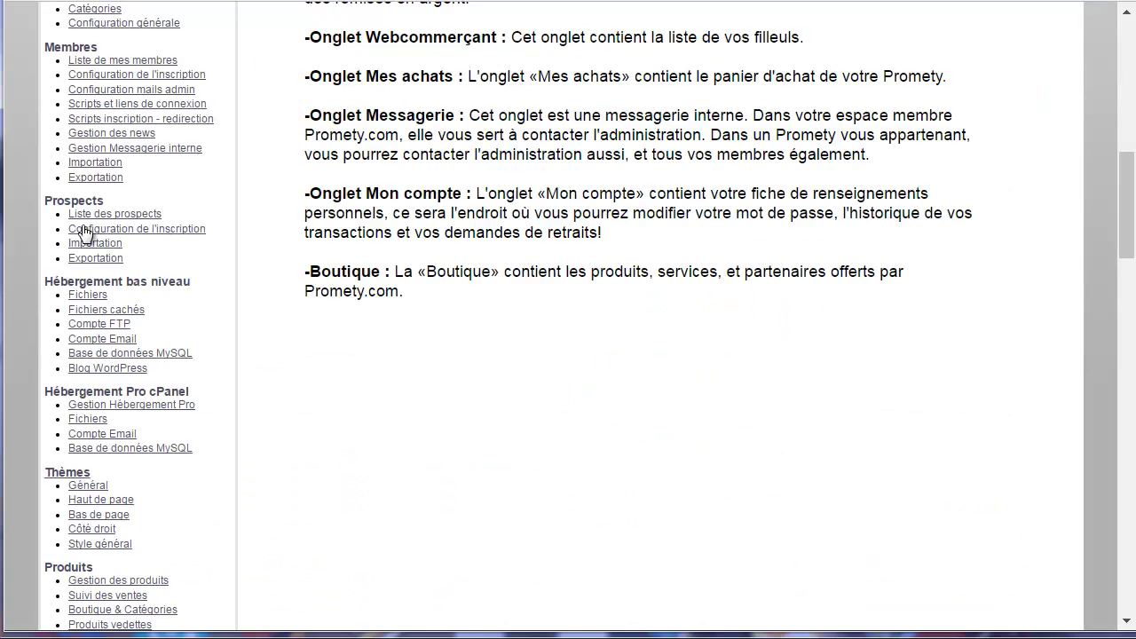
{"action": "scroll", "coordinate": [105, 211], "scroll_direction": "up", "scroll_amount": 9}
{"action": "scroll", "coordinate": [111, 257], "scroll_direction": "down", "scroll_amount": 10}
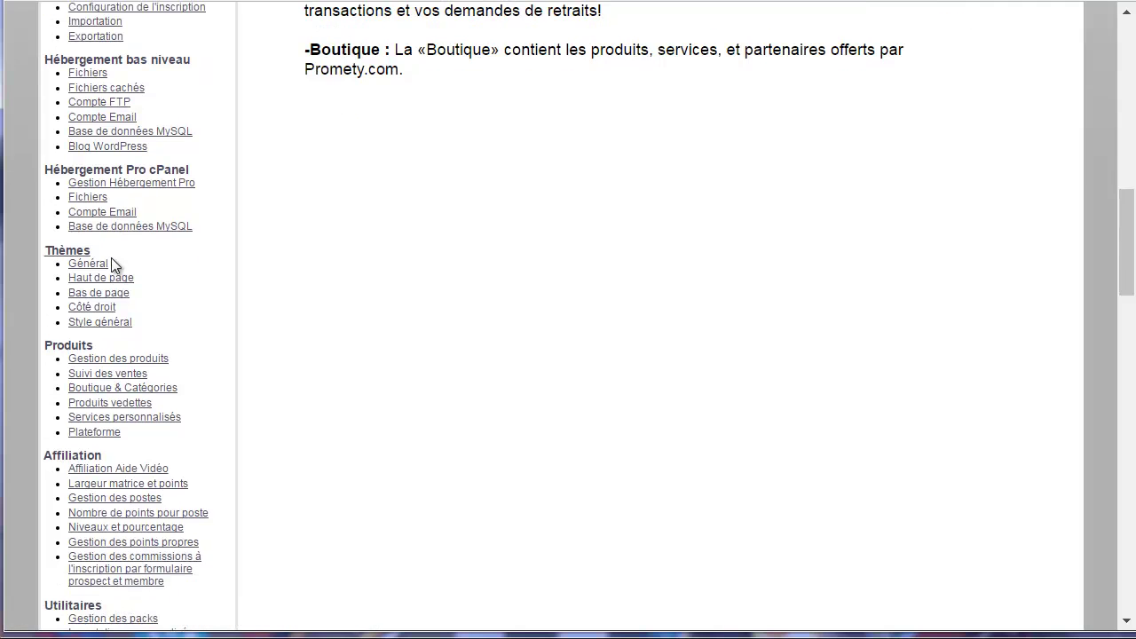
{"action": "left_click", "coordinate": [142, 432]}
{"action": "left_click", "coordinate": [657, 181]}
{"action": "type", "text": "pro"}
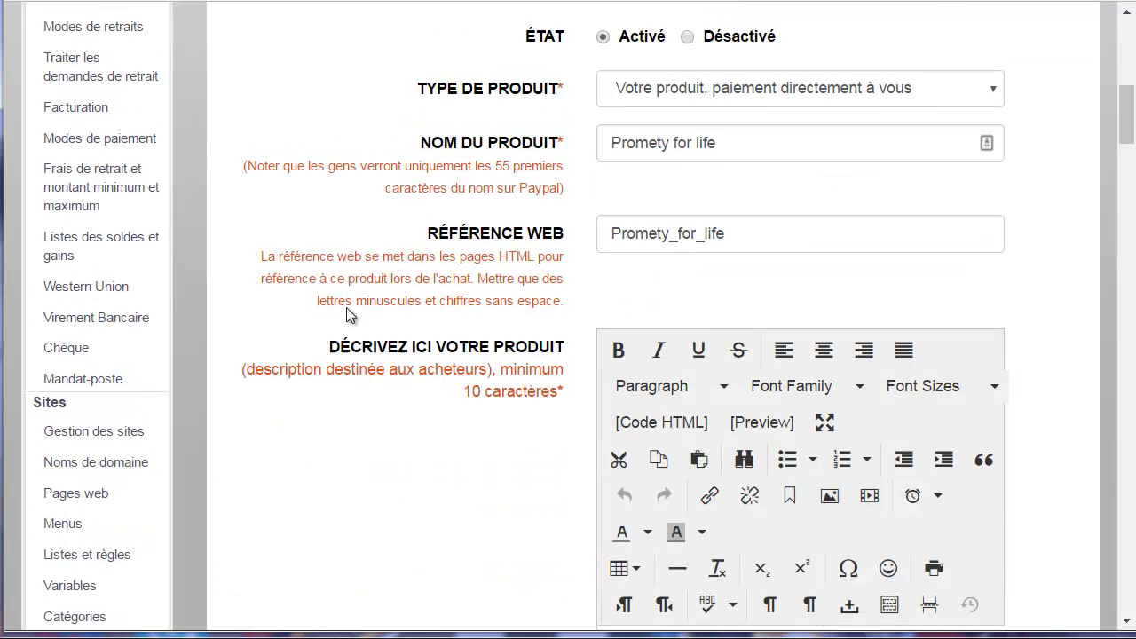
{"action": "scroll", "coordinate": [347, 309], "scroll_direction": "up", "scroll_amount": 4}
Set Promety for life's Prix du produit from 77.77 to 0 and save it.
{"action": "left_click", "coordinate": [550, 246]}
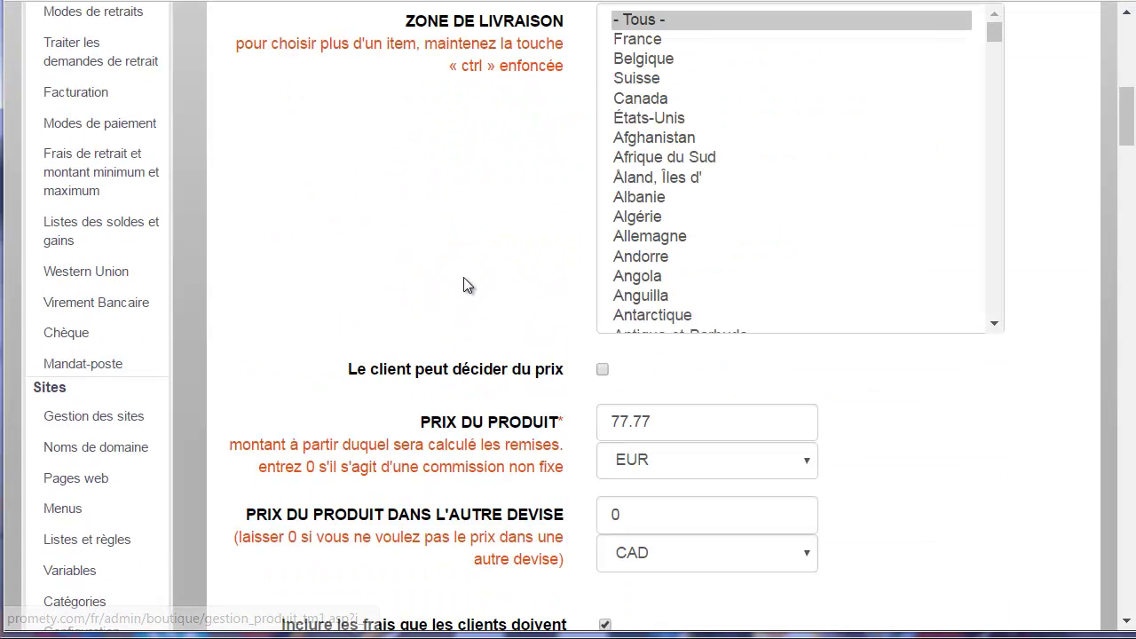
{"action": "left_click", "coordinate": [550, 423]}
{"action": "type", "text": "0"}
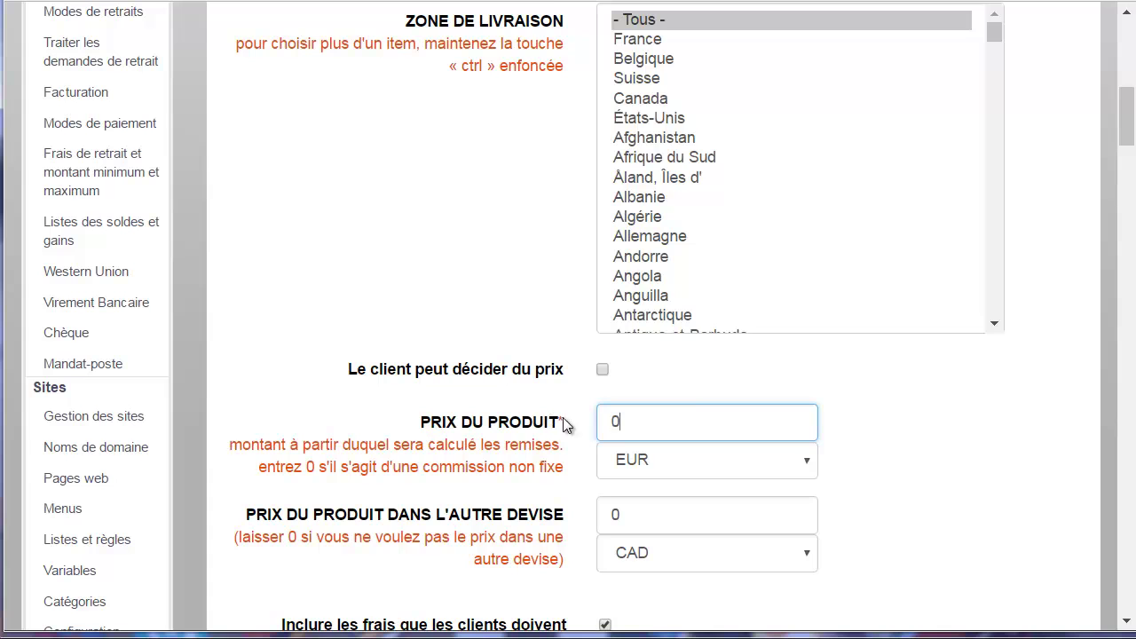
{"action": "scroll", "coordinate": [1131, 151], "scroll_direction": "down", "scroll_amount": 3}
{"action": "scroll", "coordinate": [1131, 151], "scroll_direction": "down", "scroll_amount": 10}
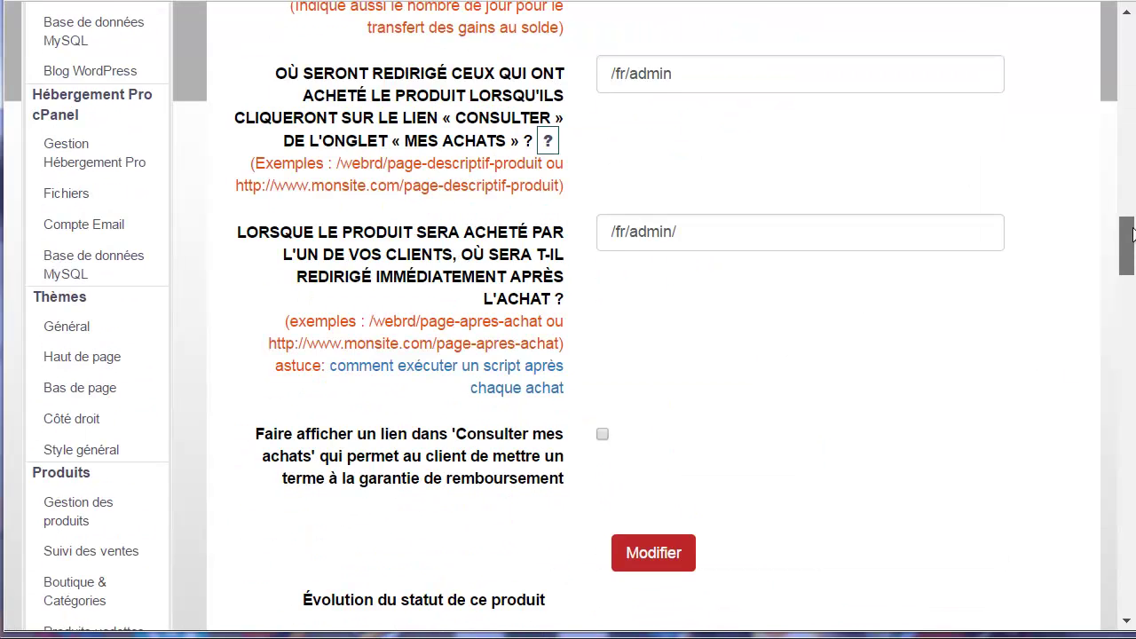
{"action": "left_click", "coordinate": [673, 441]}
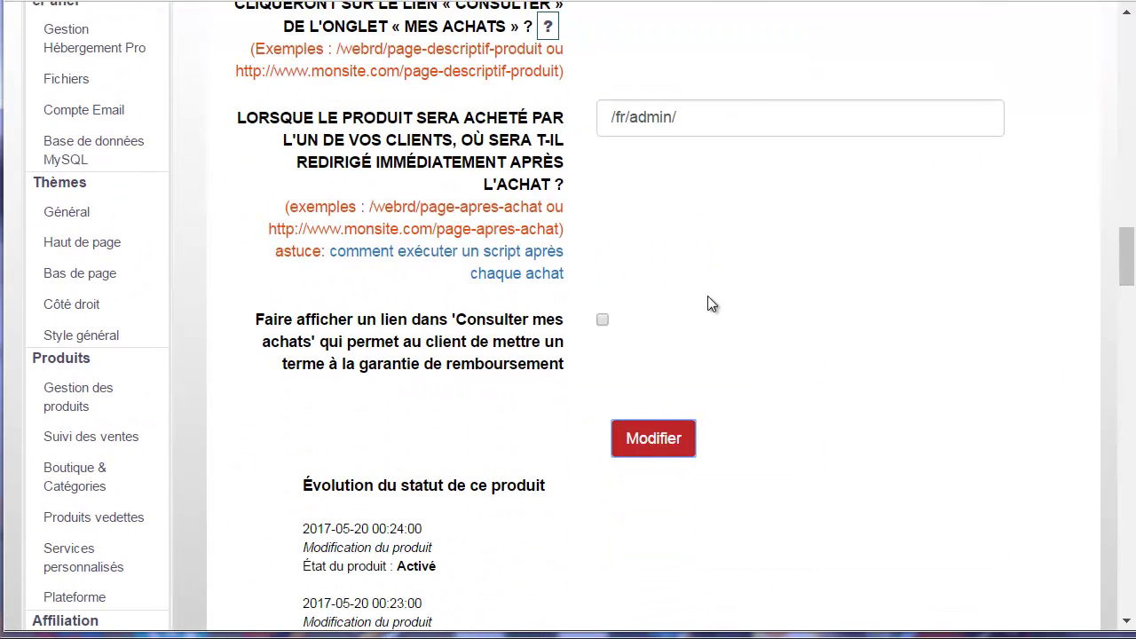
{"action": "left_click", "coordinate": [1098, 45]}
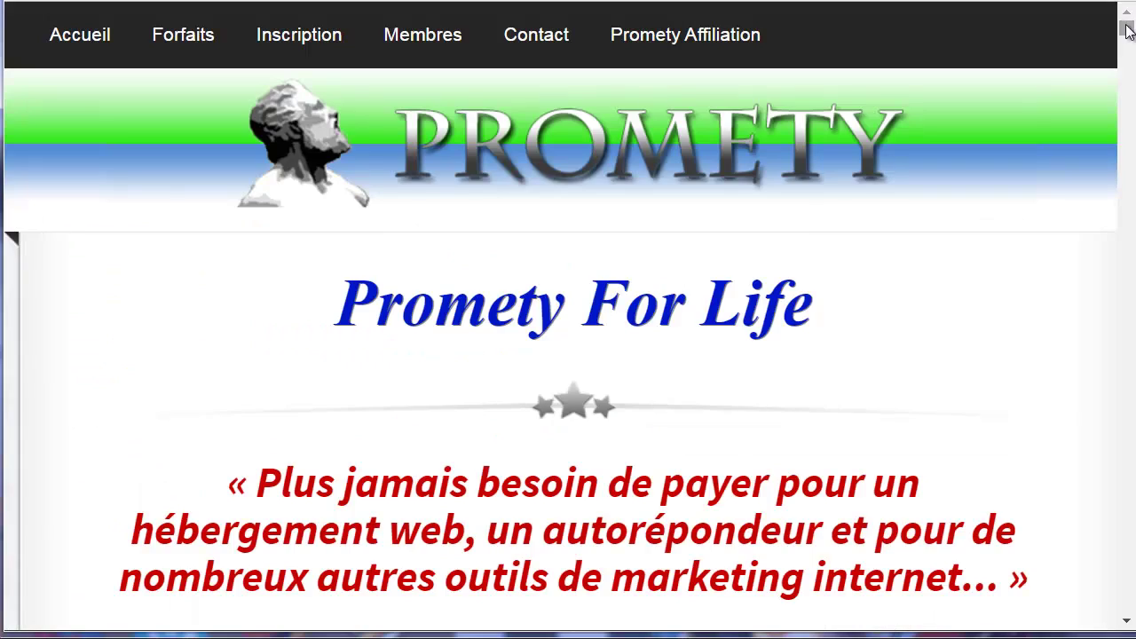
Order the 77.77 € lifetime offer and enter the test e-mail, username and password.
{"action": "scroll", "coordinate": [1127, 417], "scroll_direction": "down", "scroll_amount": 20}
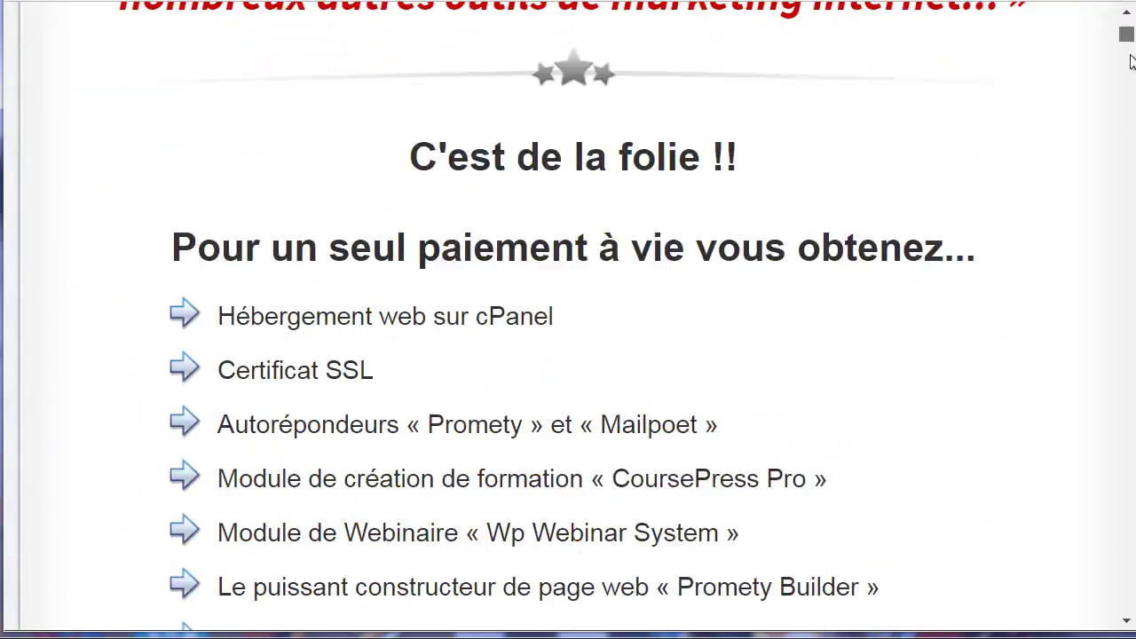
{"action": "scroll", "coordinate": [1127, 430], "scroll_direction": "down", "scroll_amount": 15}
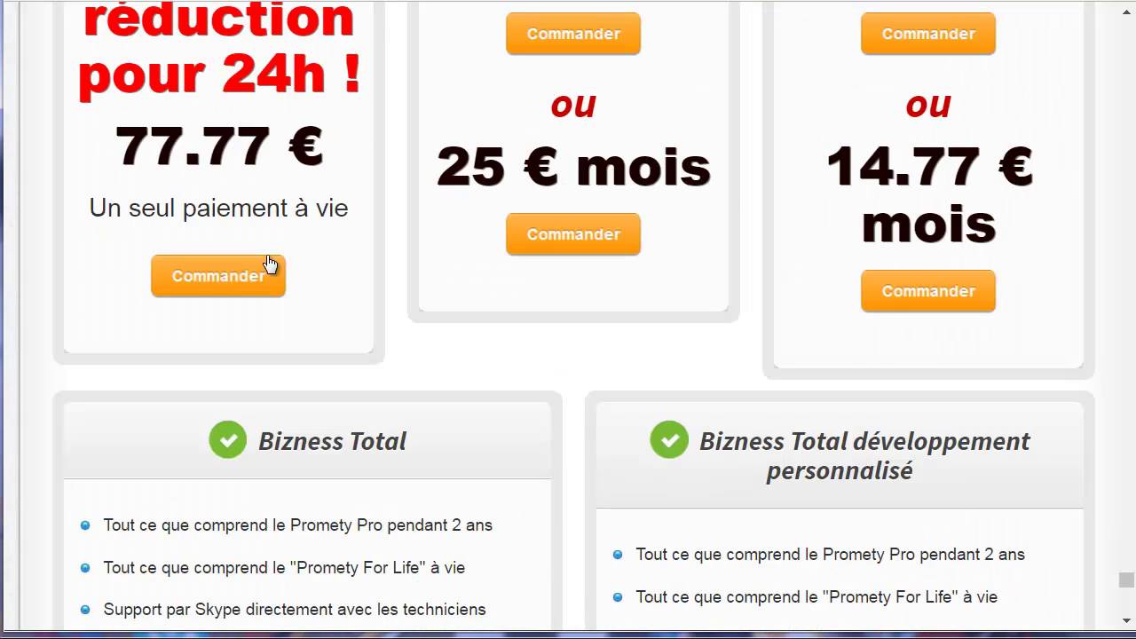
{"action": "left_click", "coordinate": [228, 275]}
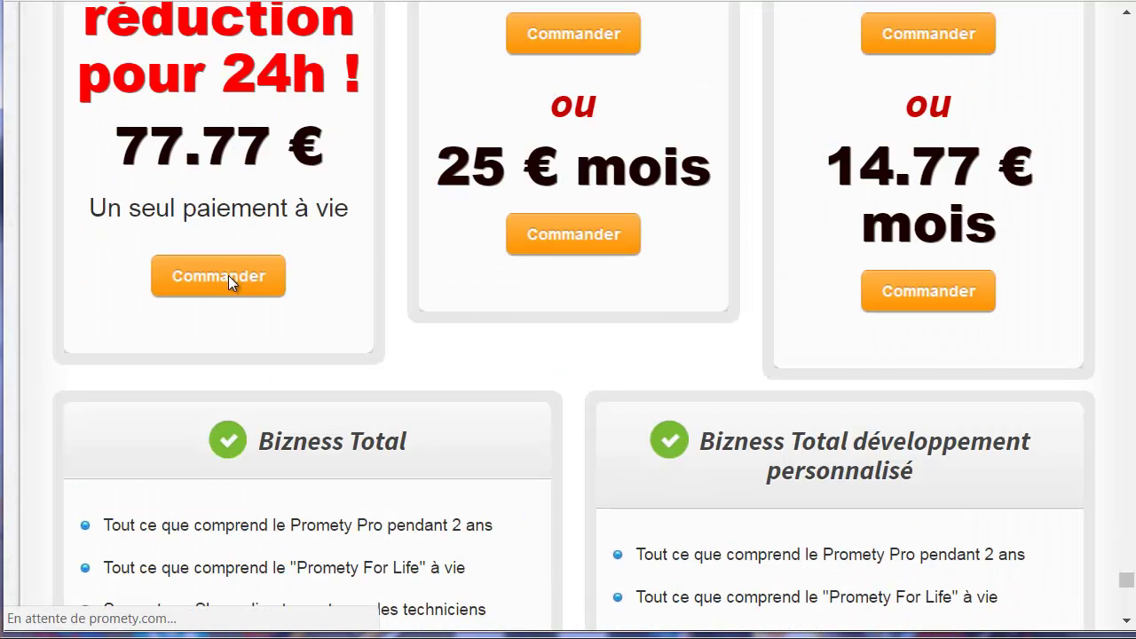
{"action": "left_click", "coordinate": [729, 244]}
{"action": "left_click", "coordinate": [740, 246]}
{"action": "type", "text": "test.com"}
{"action": "left_click_drag", "start_coordinate": [771, 311], "coordinate": [593, 313]}
{"action": "type", "text": "te"}
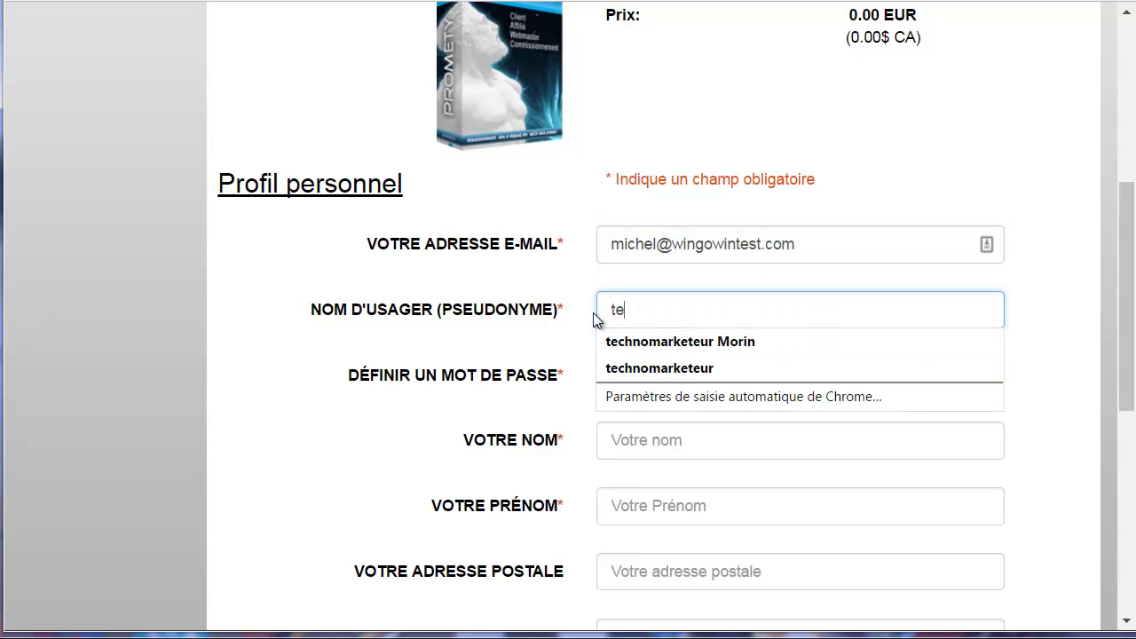
{"action": "type", "text": "stmich"}
{"action": "key", "text": "BackSpace"}
{"action": "key", "text": "BackSpace"}
{"action": "key", "text": "BackSpace"}
{"action": "key", "text": "BackSpace"}
{"action": "type", "text": "biznessmachineo"}
{"action": "key", "text": "Tab"}
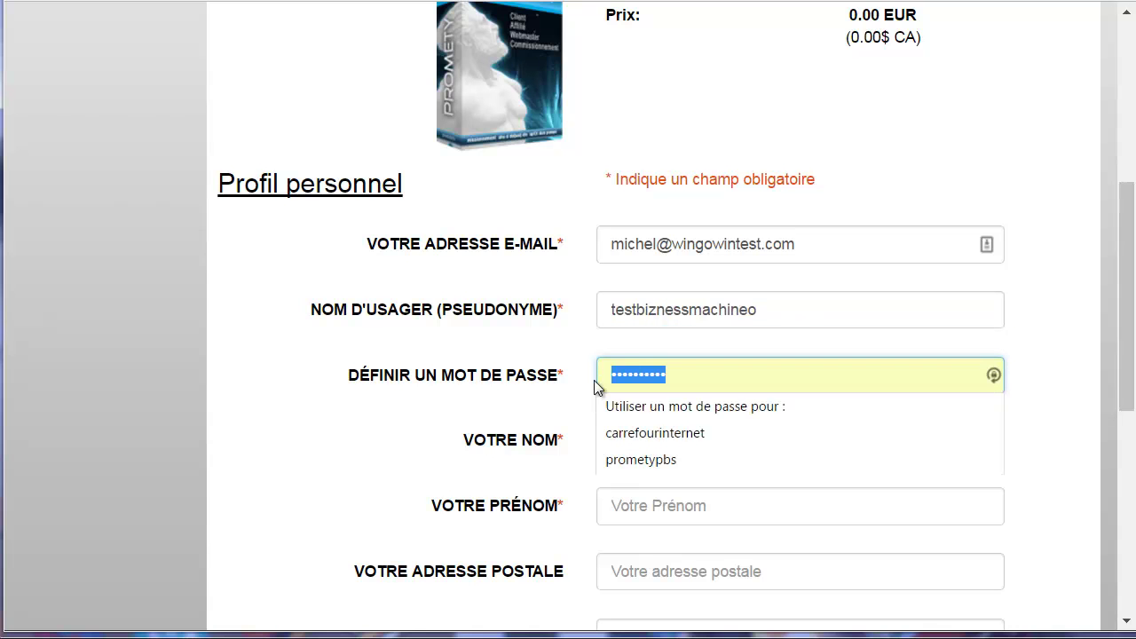
{"action": "type", "text": "••••••••"}
Fill in the last name, first name and postal address fields.
{"action": "left_click", "coordinate": [676, 443]}
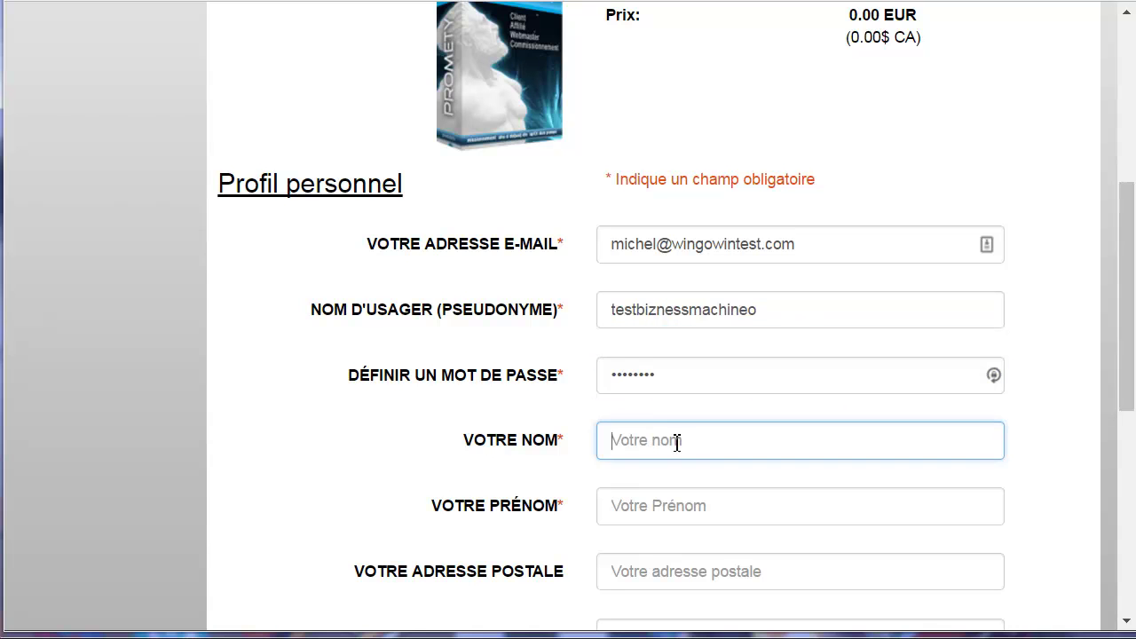
{"action": "left_click", "coordinate": [634, 524]}
{"action": "left_click", "coordinate": [641, 504]}
{"action": "type", "text": "M"}
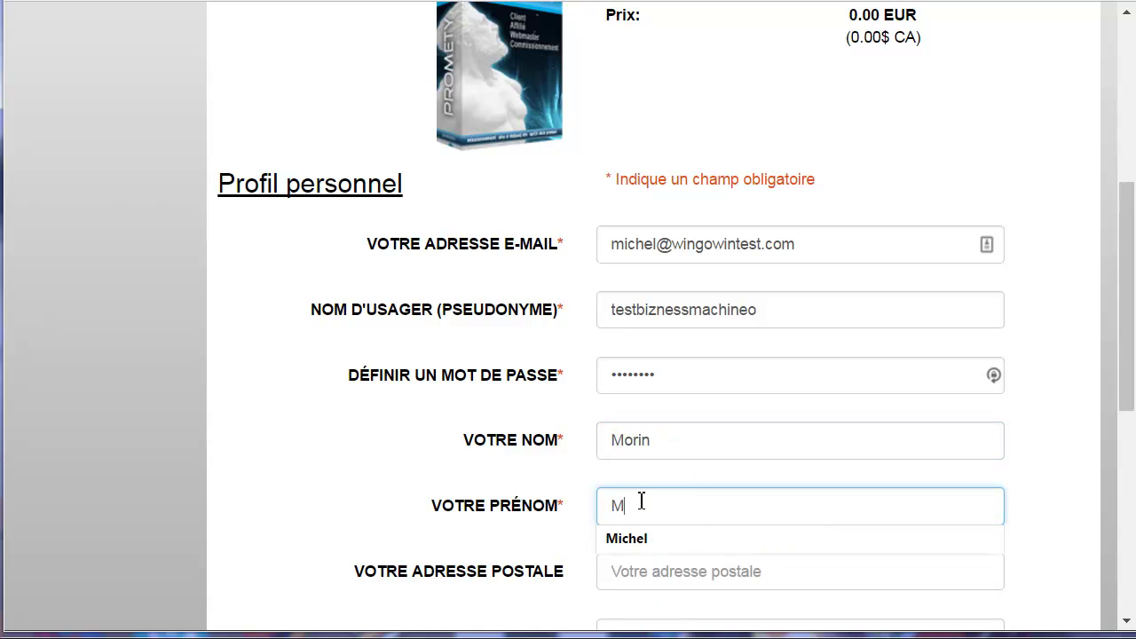
{"action": "left_click", "coordinate": [627, 539]}
{"action": "key", "text": "Tab"}
{"action": "type", "text": "1111111"}
{"action": "scroll", "coordinate": [612, 532], "scroll_direction": "down", "scroll_amount": 4}
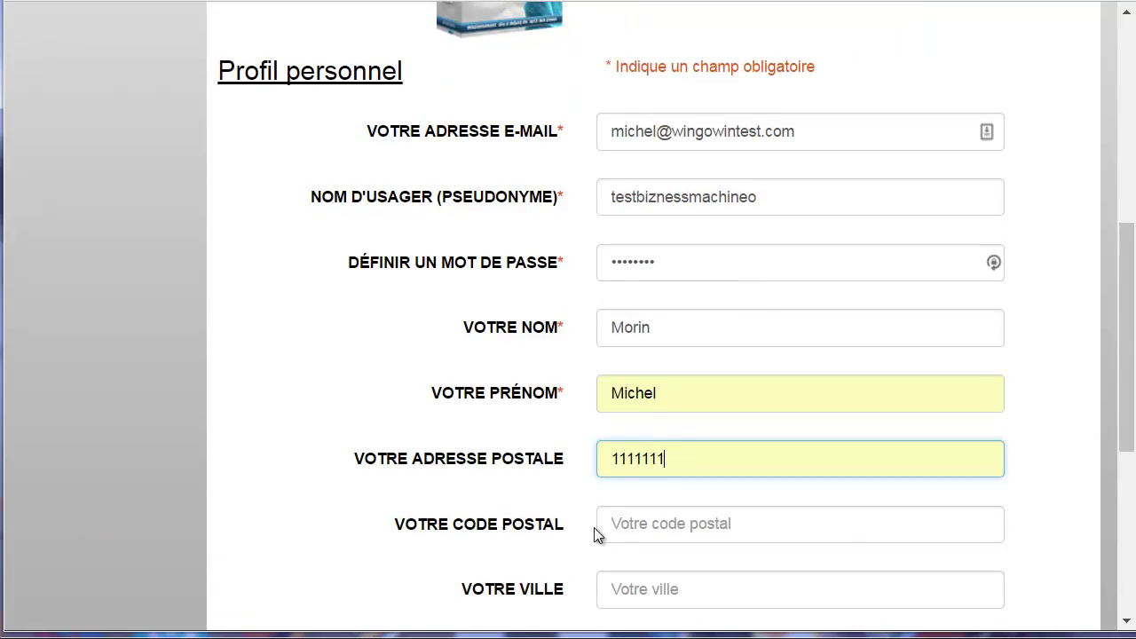
Fill postal code and city from saved entries, choose France as country, and submit.
{"action": "left_click", "coordinate": [625, 305]}
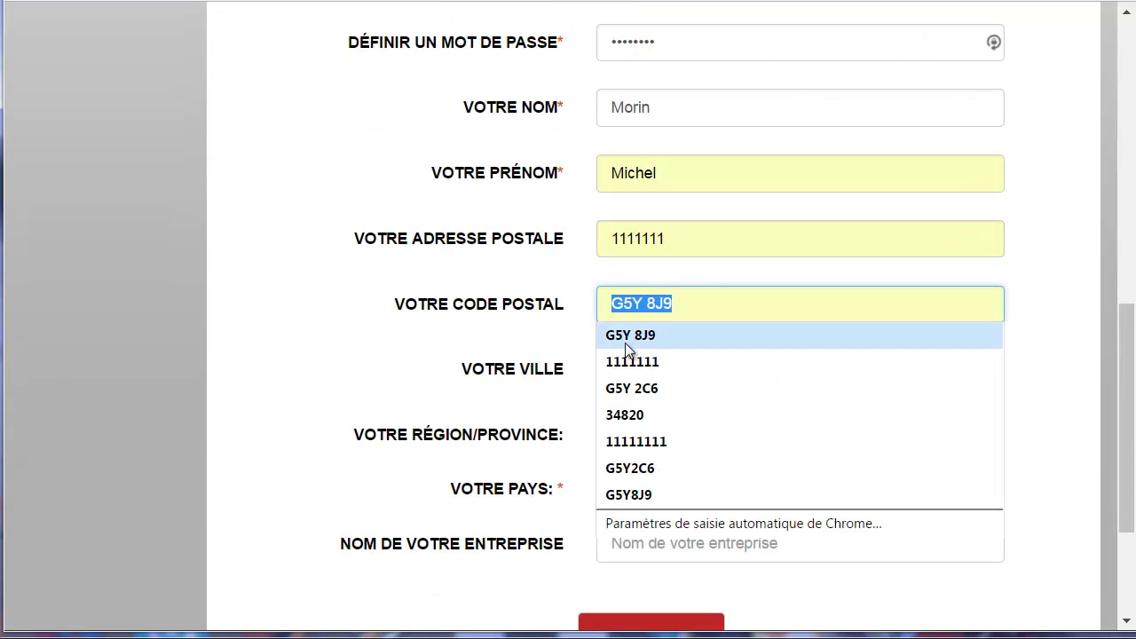
{"action": "left_click", "coordinate": [629, 358]}
{"action": "left_click", "coordinate": [639, 376]}
{"action": "left_click", "coordinate": [628, 428]}
{"action": "left_click", "coordinate": [654, 491]}
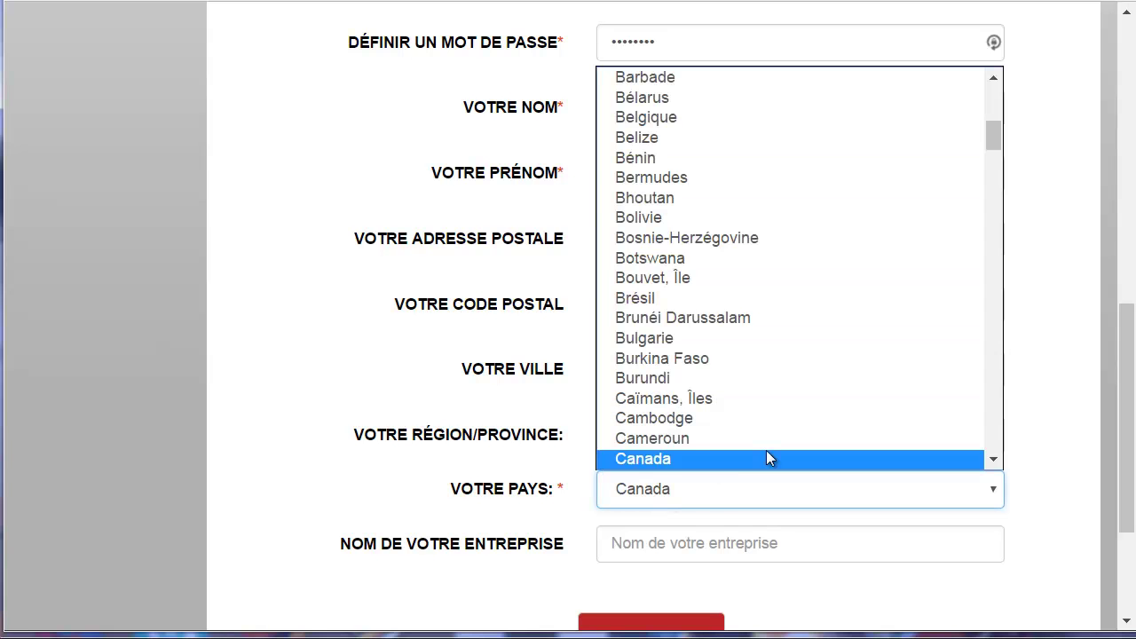
{"action": "left_click_drag", "start_coordinate": [995, 133], "coordinate": [987, 199]}
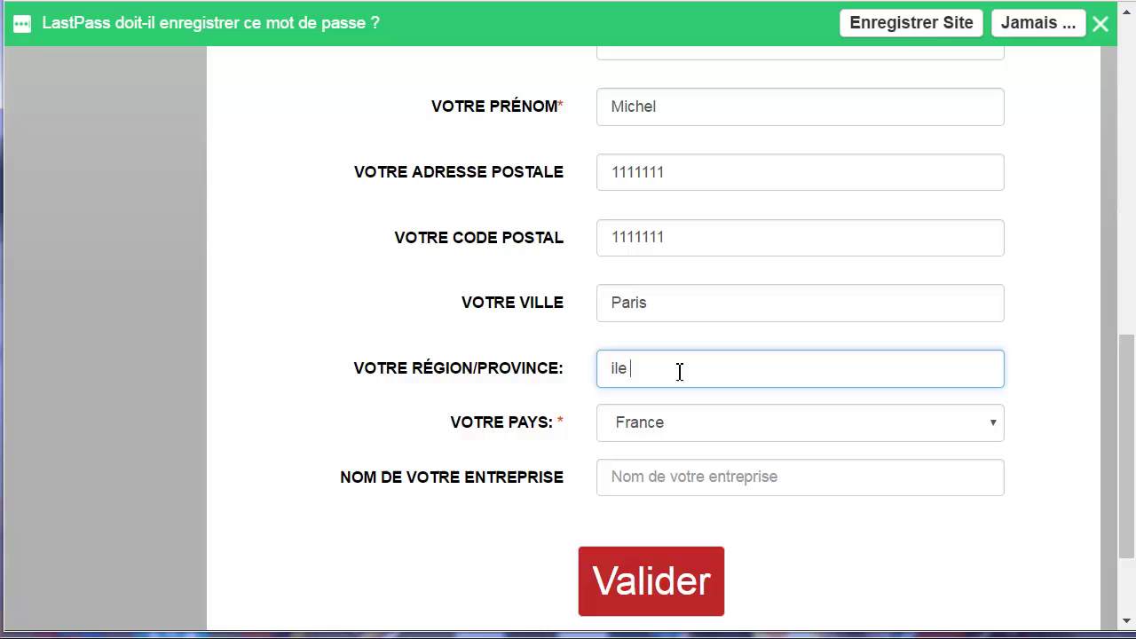
{"action": "type", "text": "de fran"}
{"action": "left_click", "coordinate": [654, 481]}
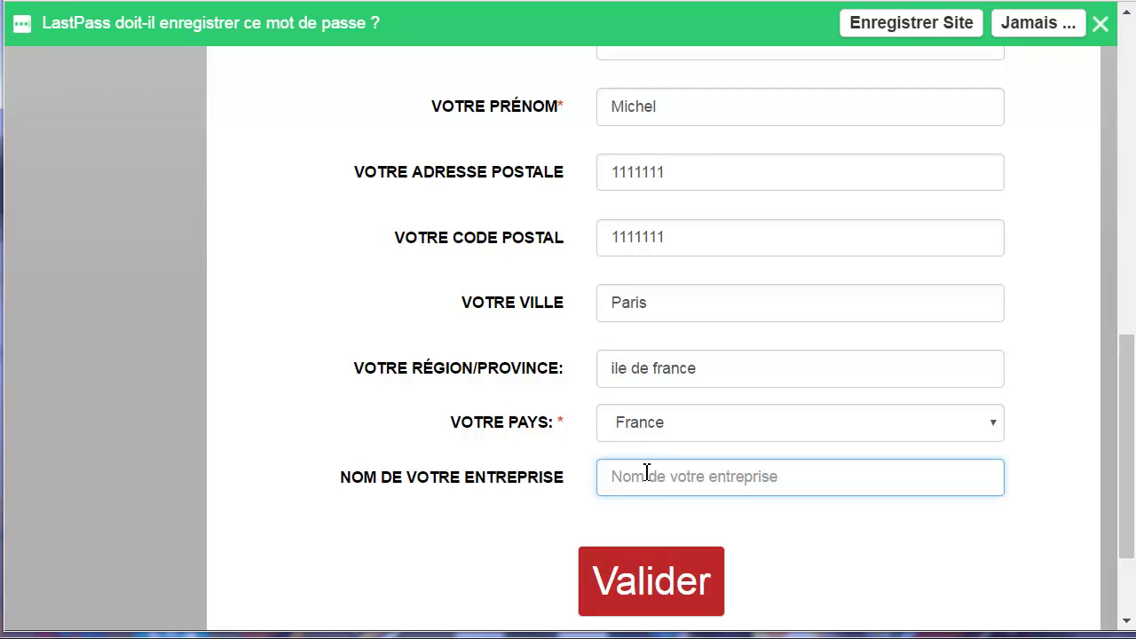
{"action": "scroll", "coordinate": [507, 337], "scroll_direction": "up", "scroll_amount": 5}
{"action": "scroll", "coordinate": [506, 341], "scroll_direction": "down", "scroll_amount": 6}
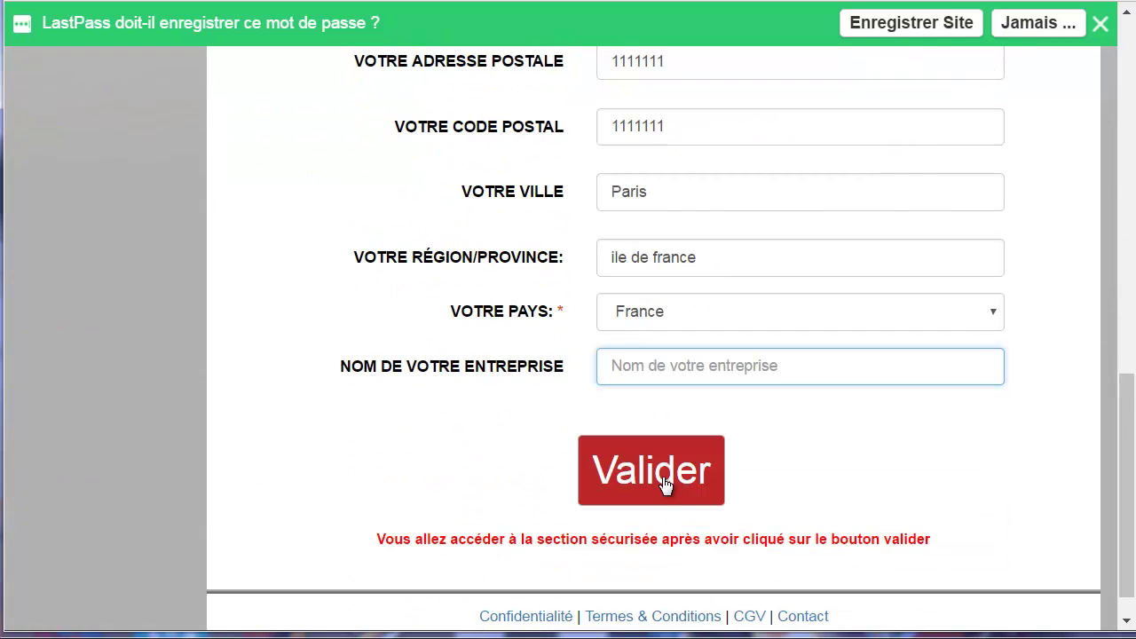
{"action": "left_click", "coordinate": [665, 484]}
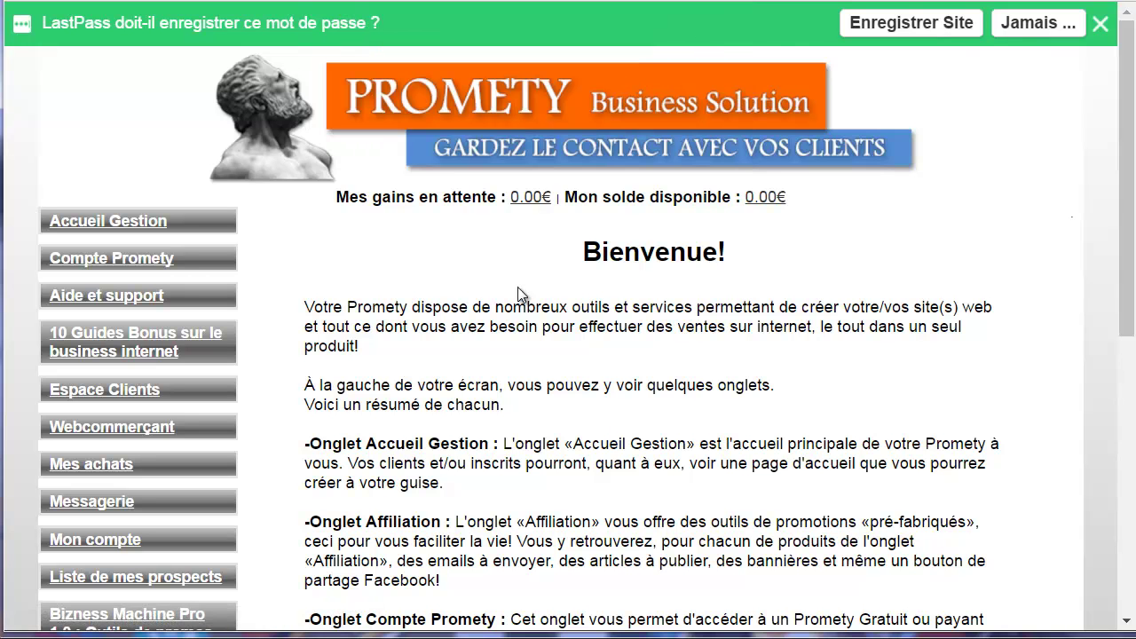
Change Promety for life's Prix du produit from 0 back to 77.77 and save.
{"action": "left_click", "coordinate": [1094, 27]}
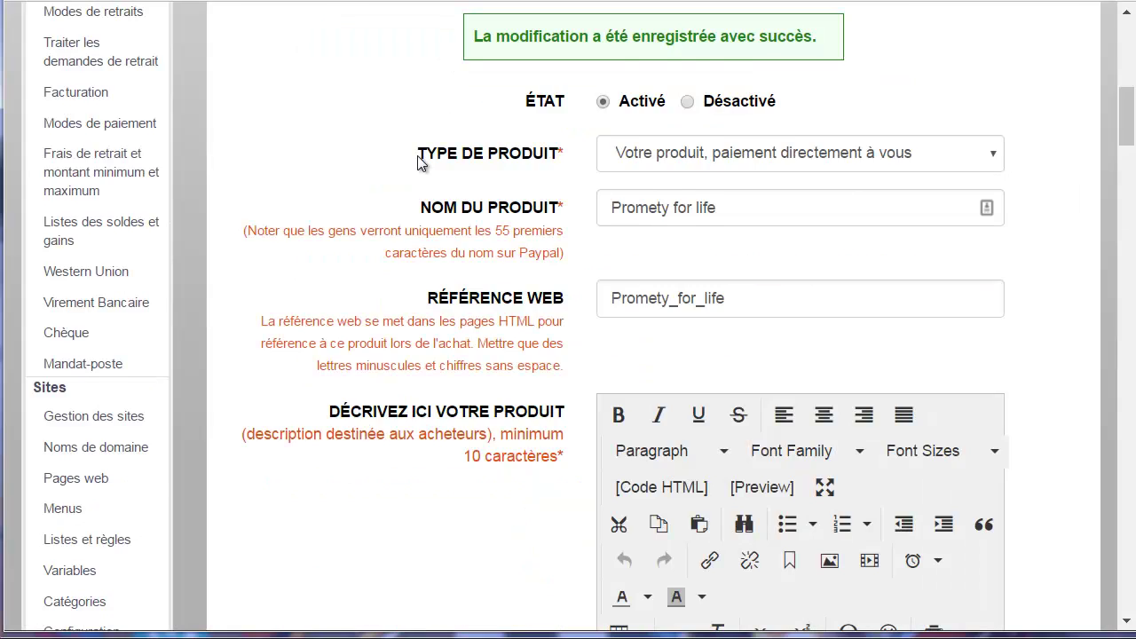
{"action": "scroll", "coordinate": [420, 155], "scroll_direction": "up", "scroll_amount": 2}
{"action": "left_click", "coordinate": [550, 141]}
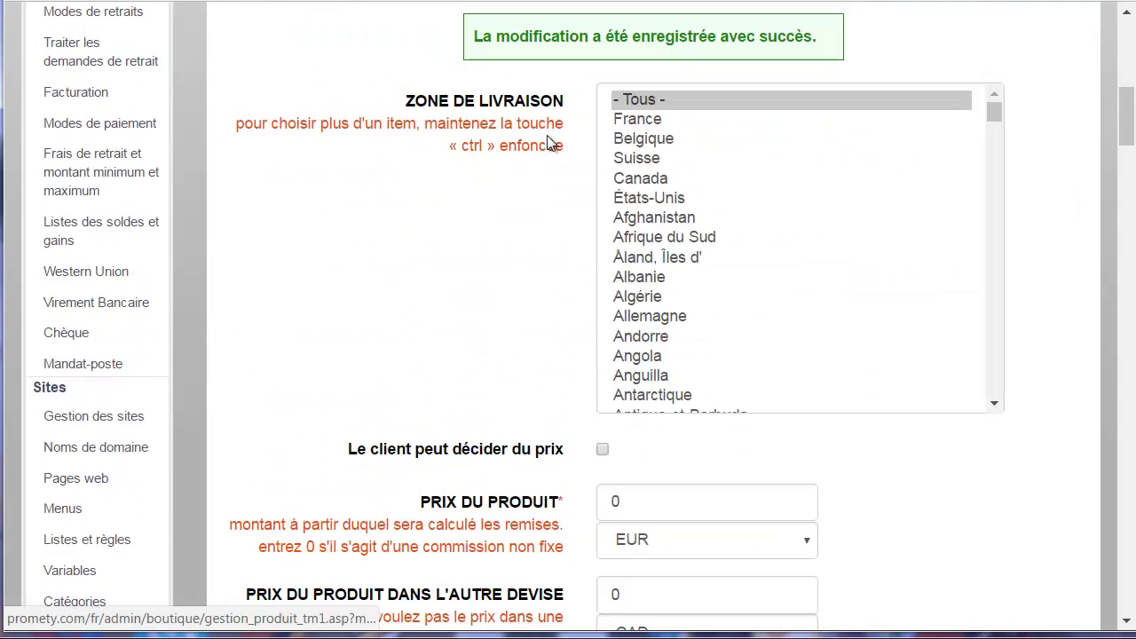
{"action": "scroll", "coordinate": [553, 178], "scroll_direction": "down", "scroll_amount": 5}
{"action": "scroll", "coordinate": [603, 222], "scroll_direction": "up", "scroll_amount": 2}
{"action": "double_click", "coordinate": [630, 276]}
{"action": "type", "text": "77.77"}
{"action": "left_click", "coordinate": [982, 232]}
{"action": "left_click_drag", "start_coordinate": [1120, 132], "coordinate": [1120, 289]}
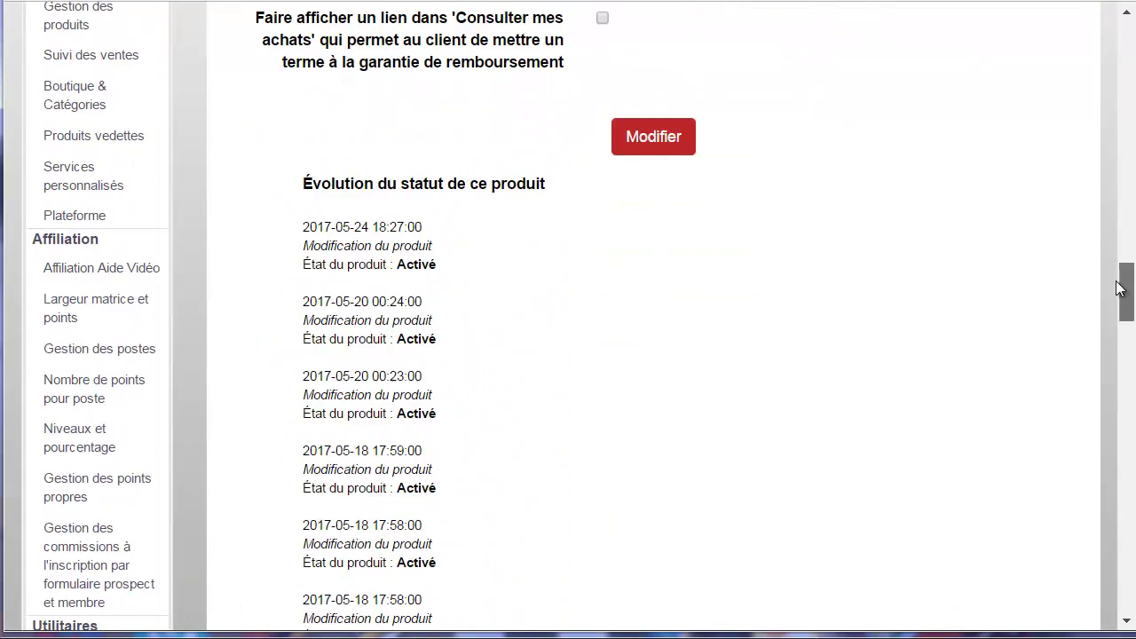
{"action": "left_click", "coordinate": [671, 144]}
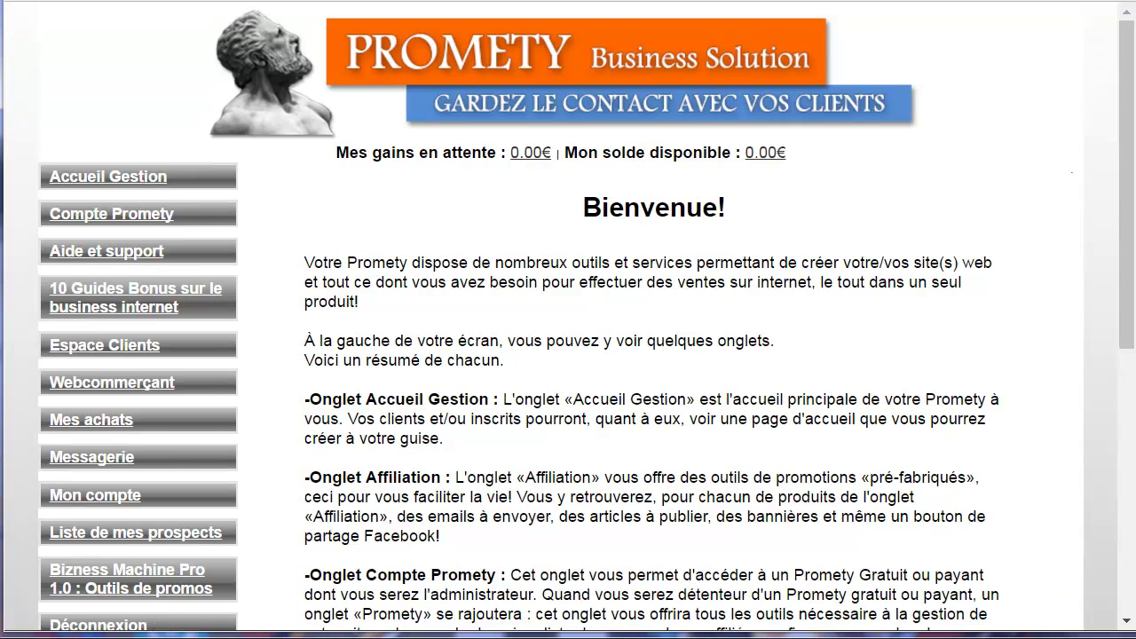
From Compte Promety, install a new Promety site named testbiznessmachineo.promety.net.
{"action": "scroll", "coordinate": [106, 71], "scroll_direction": "down", "scroll_amount": 1}
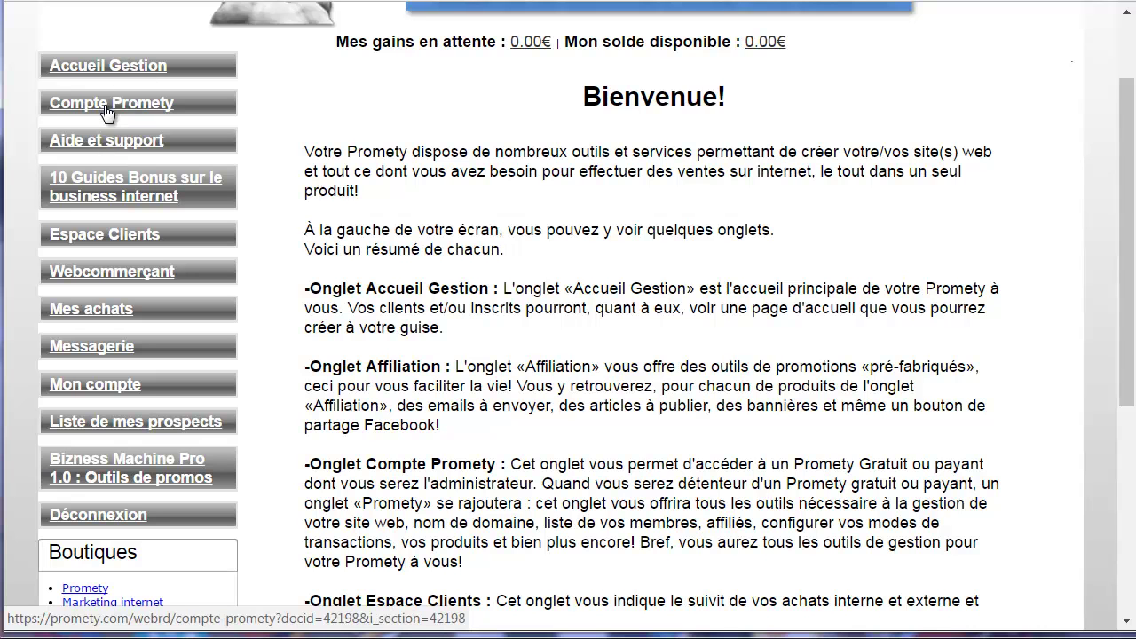
{"action": "left_click", "coordinate": [106, 108]}
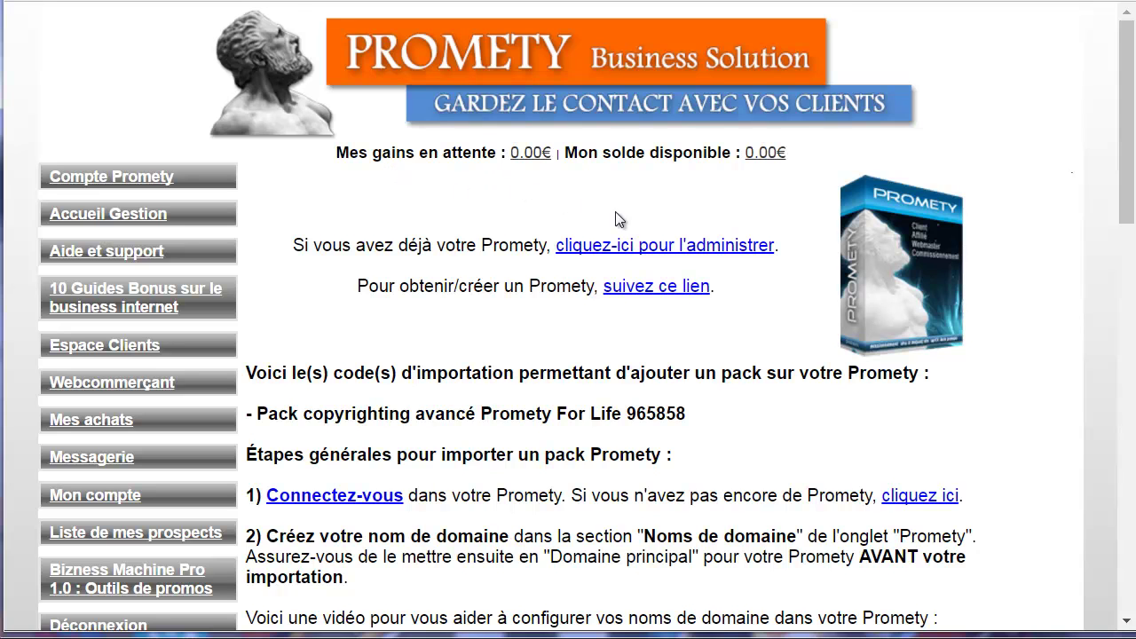
{"action": "left_click", "coordinate": [672, 252]}
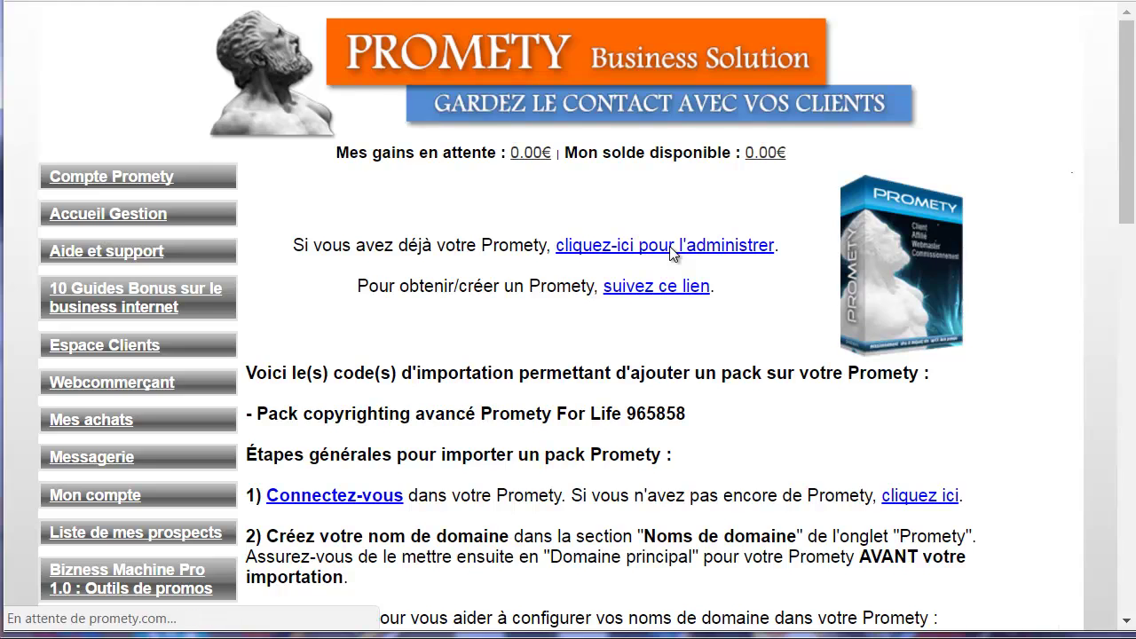
{"action": "scroll", "coordinate": [829, 277], "scroll_direction": "down", "scroll_amount": 1}
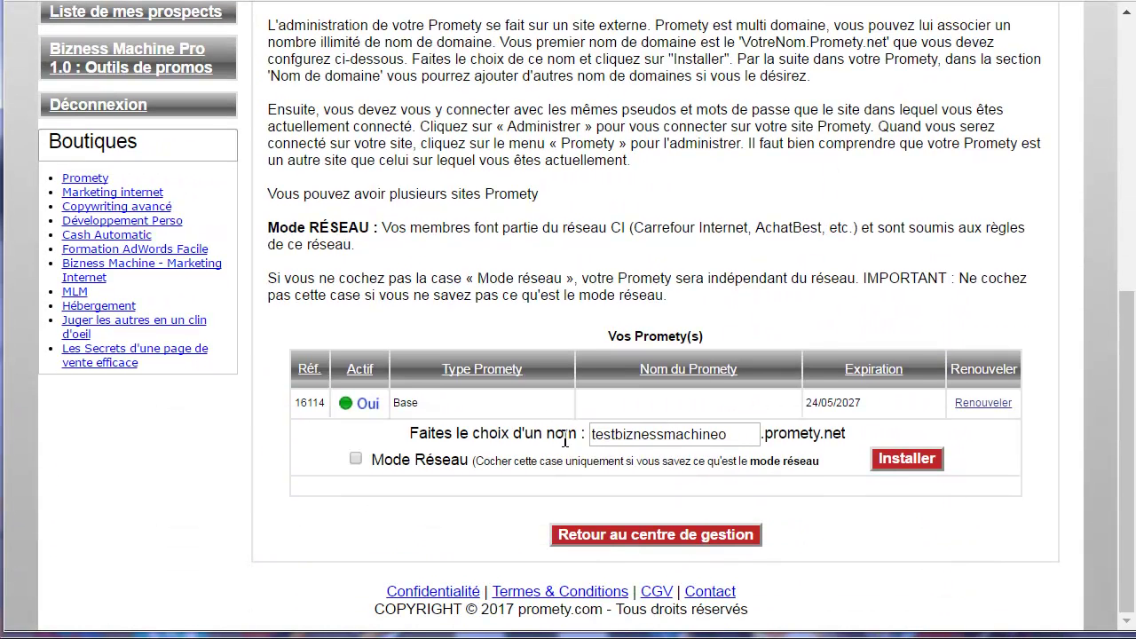
{"action": "left_click_drag", "start_coordinate": [742, 436], "coordinate": [581, 435]}
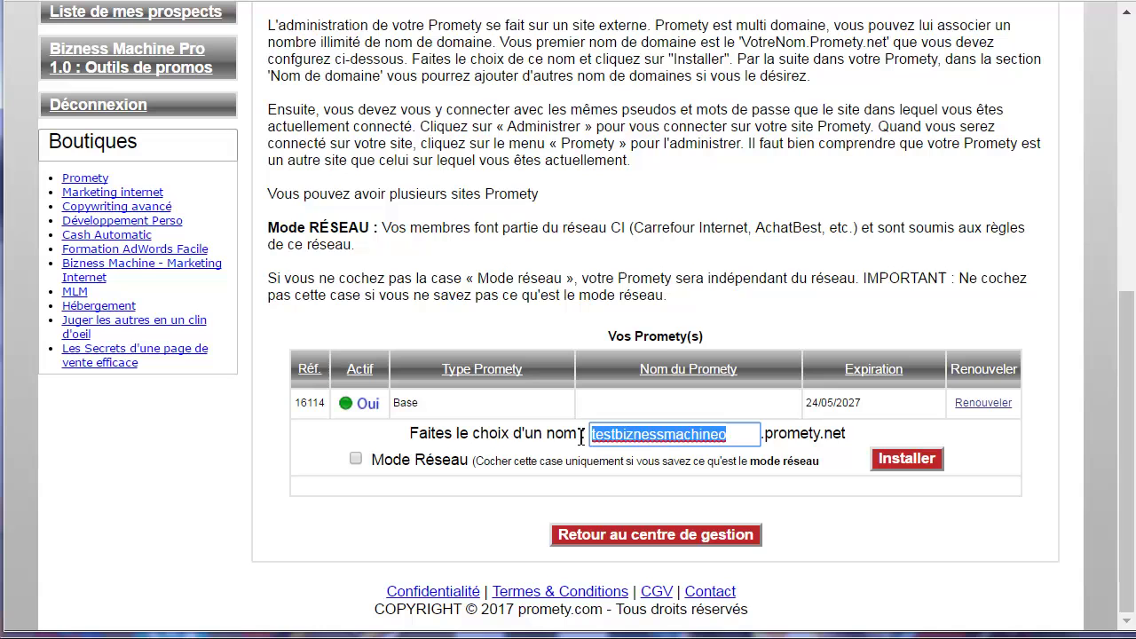
{"action": "left_click", "coordinate": [744, 434]}
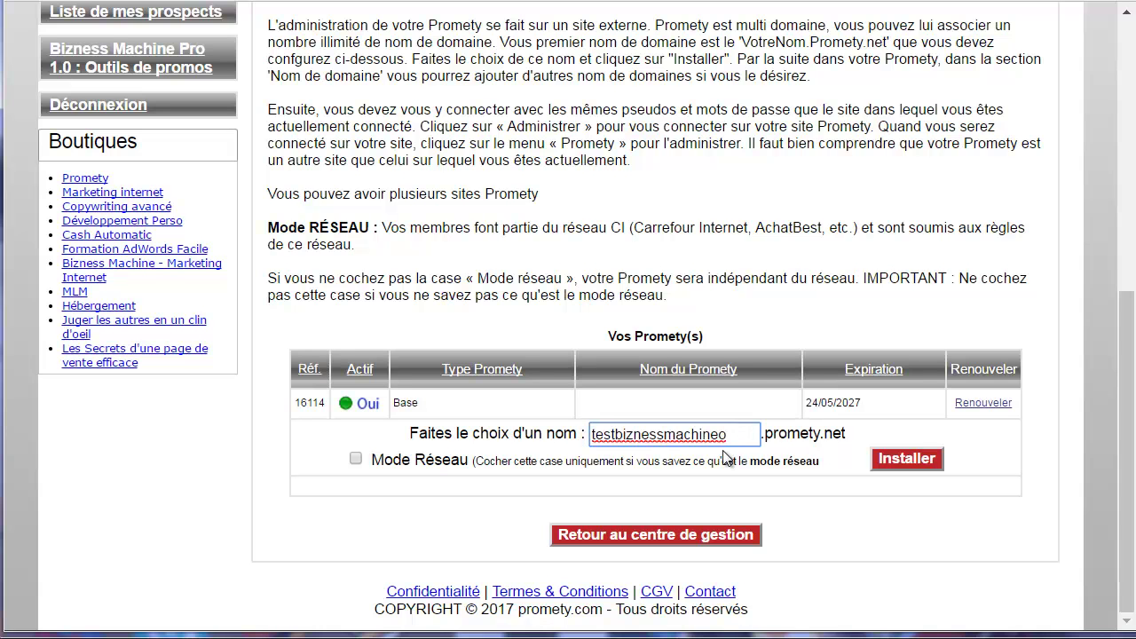
{"action": "left_click_drag", "start_coordinate": [737, 436], "coordinate": [591, 438]}
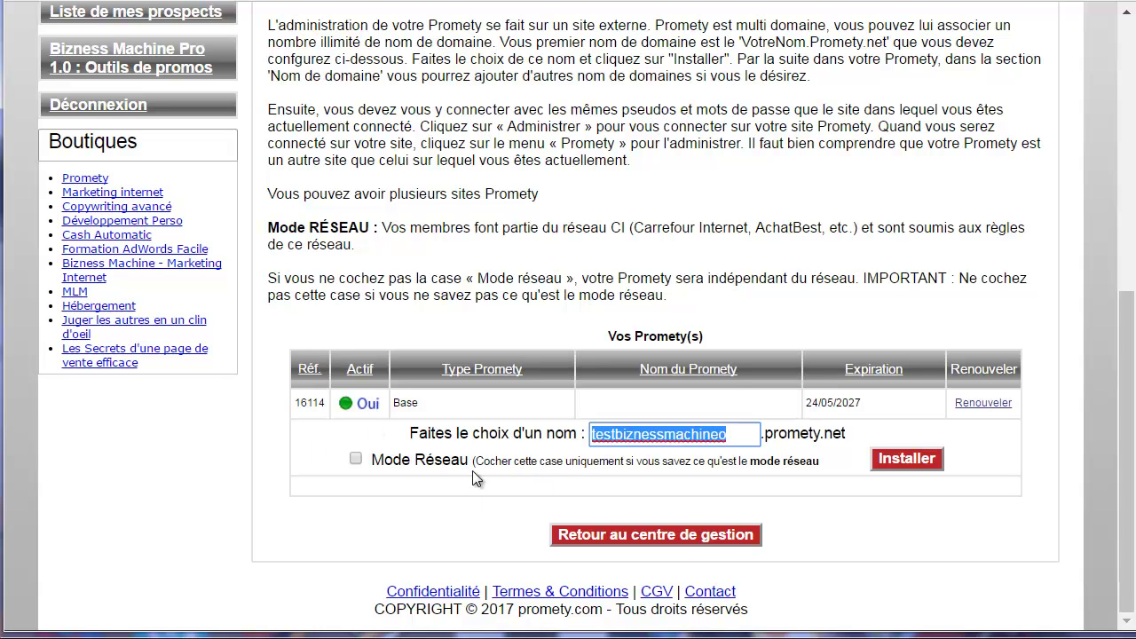
{"action": "left_click", "coordinate": [916, 461]}
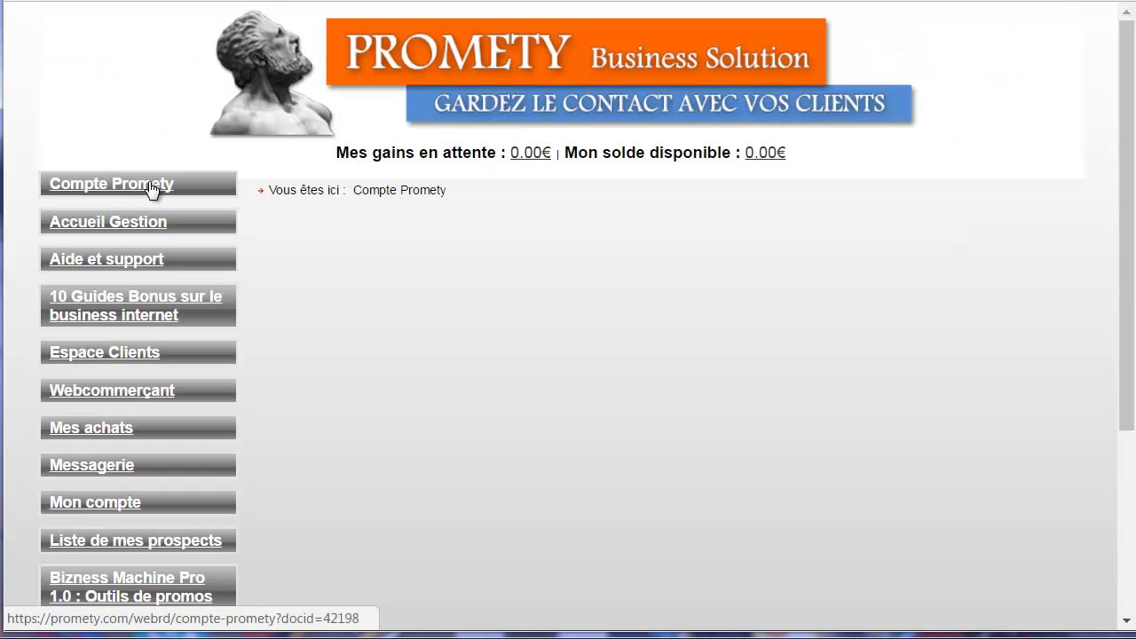
Reload Compte Promety and open Administrer for the testbiznessmachineo.promety.net site.
{"action": "left_click", "coordinate": [149, 186]}
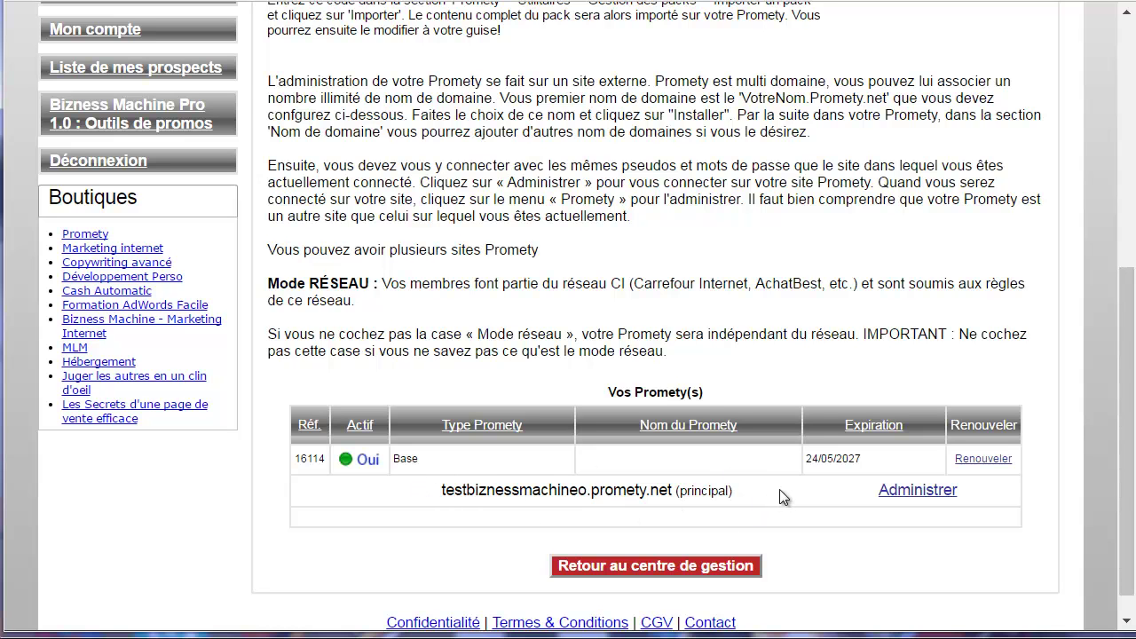
{"action": "left_click", "coordinate": [916, 491]}
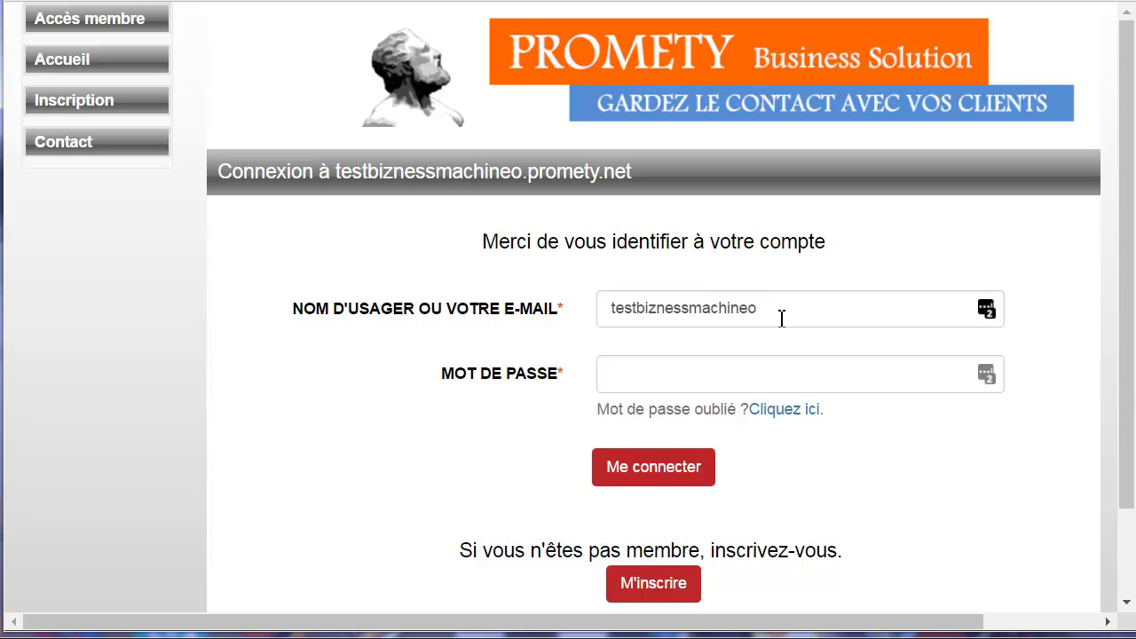
Log in to the new site with the account password.
{"action": "left_click", "coordinate": [672, 374]}
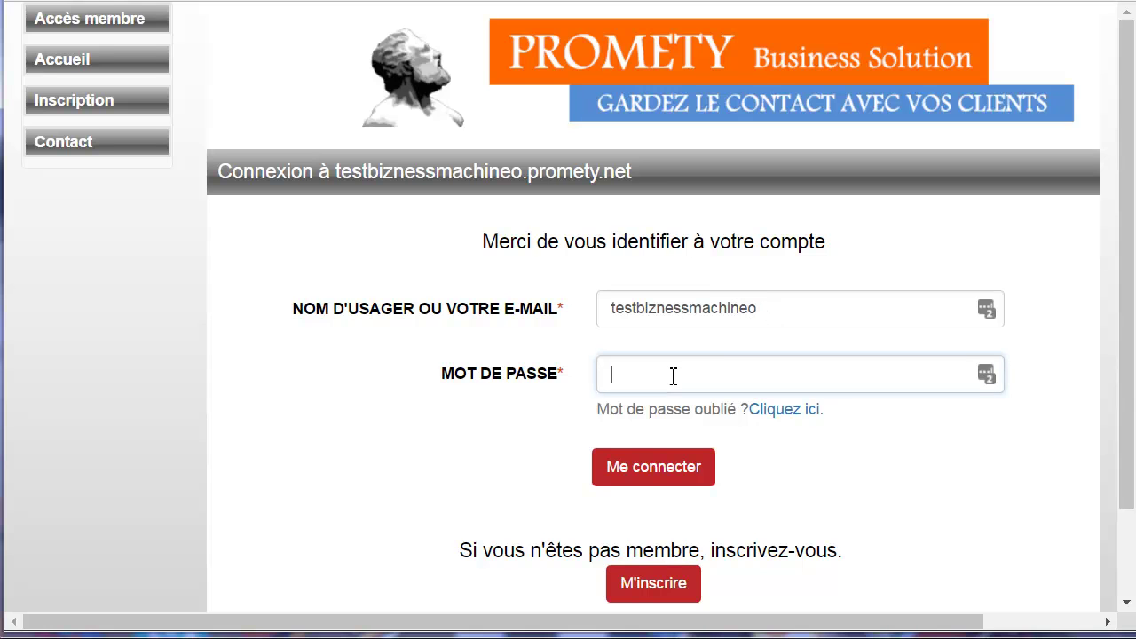
{"action": "type", "text": "•••"}
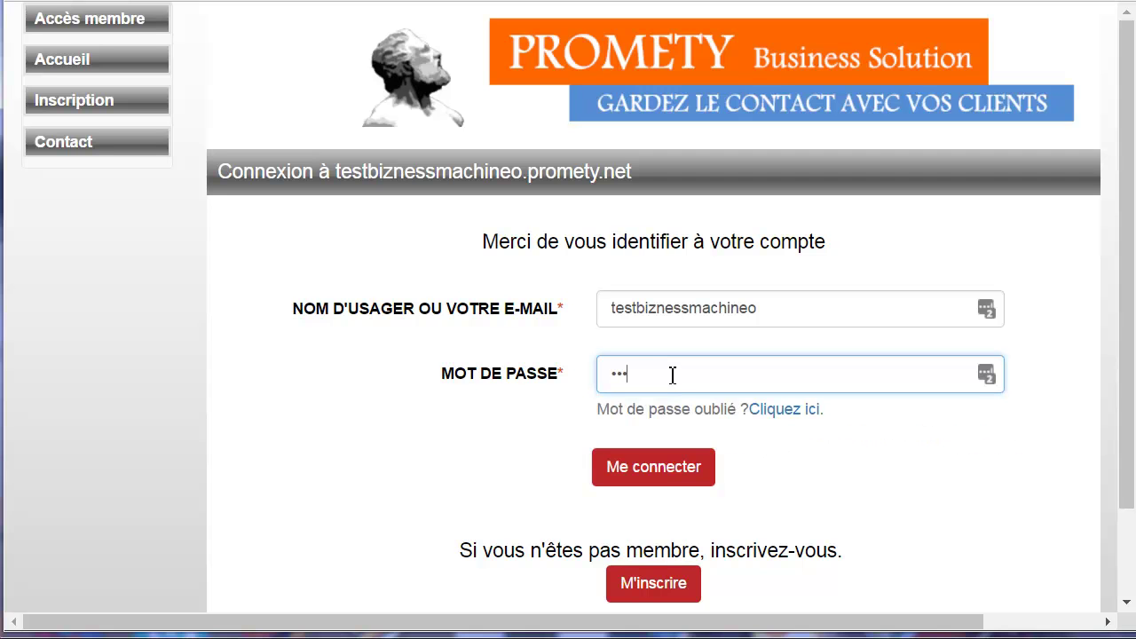
{"action": "type", "text": "•••••"}
{"action": "key", "text": "Return"}
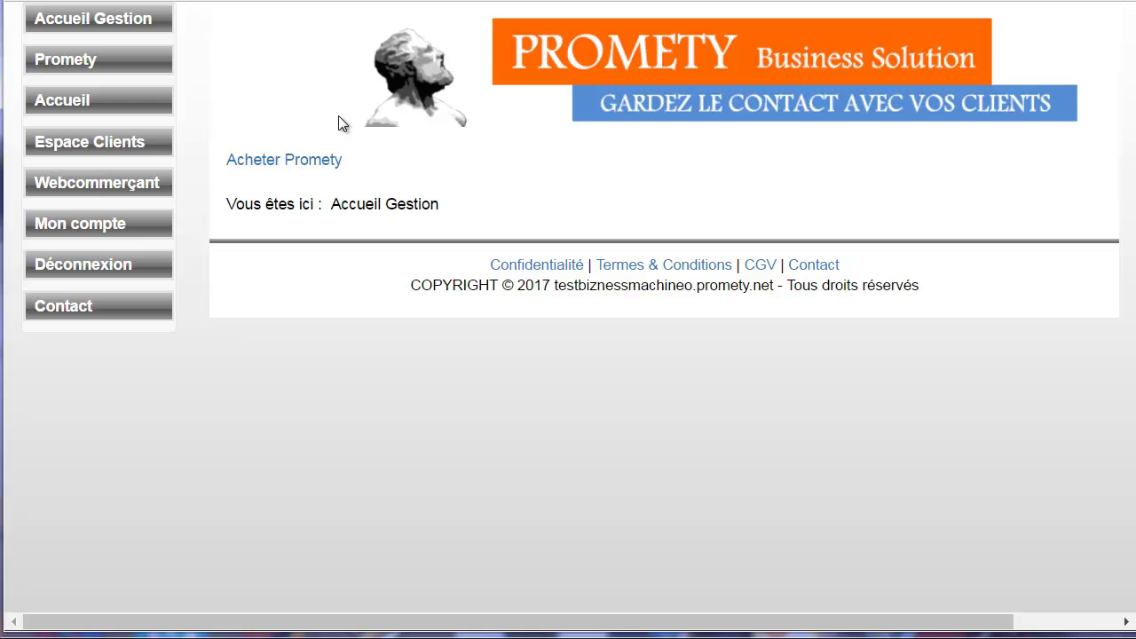
Open the Promety admin menu and scroll down to the Sites section.
{"action": "left_click", "coordinate": [76, 61]}
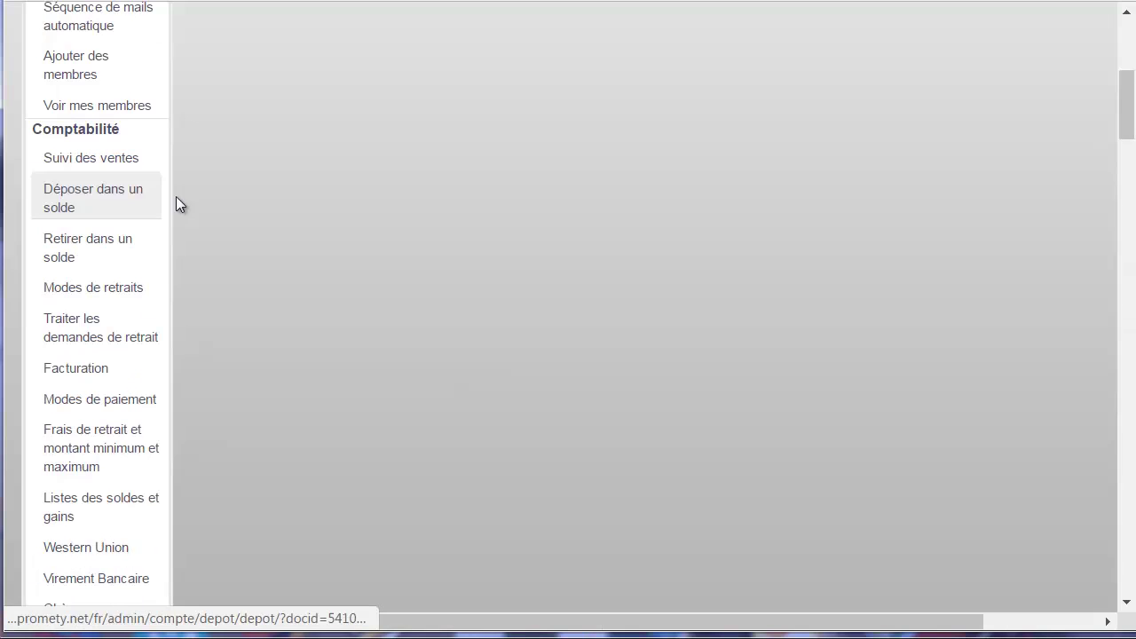
{"action": "scroll", "coordinate": [203, 174], "scroll_direction": "down", "scroll_amount": 4}
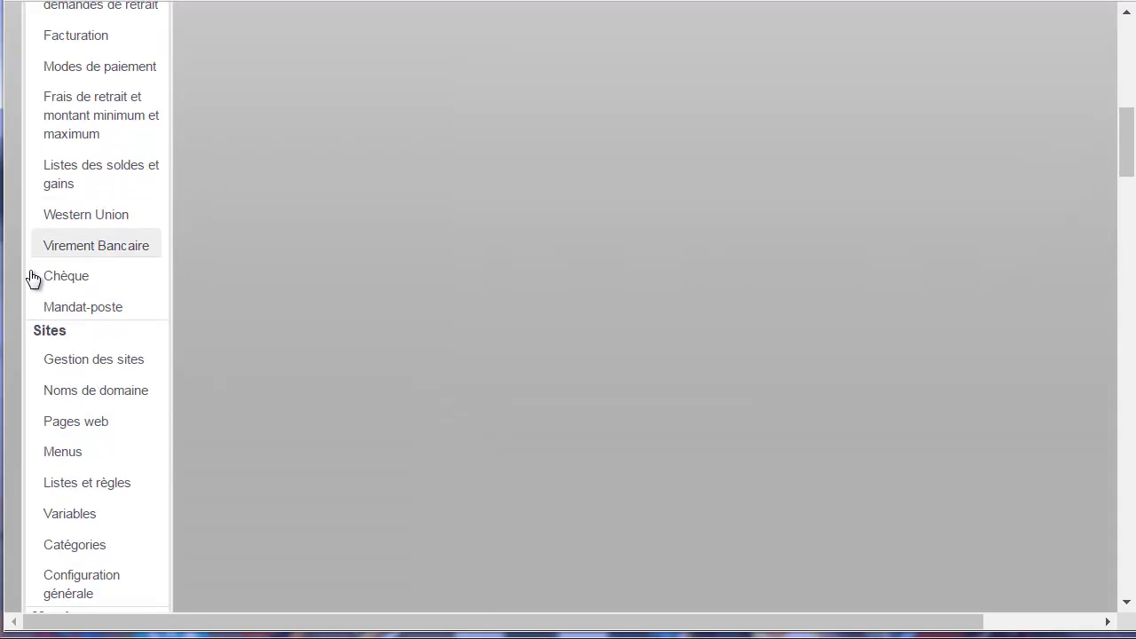
{"action": "scroll", "coordinate": [71, 390], "scroll_direction": "down", "scroll_amount": 3}
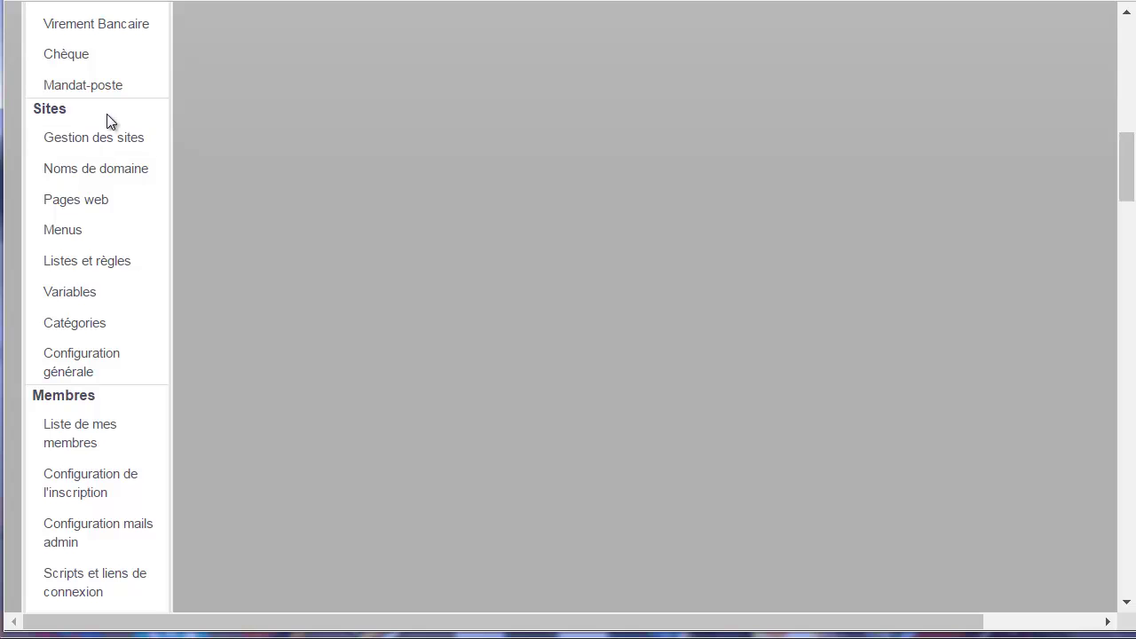
Open Sites > Noms de domaine and start adding a secondary domain.
{"action": "left_click", "coordinate": [73, 173]}
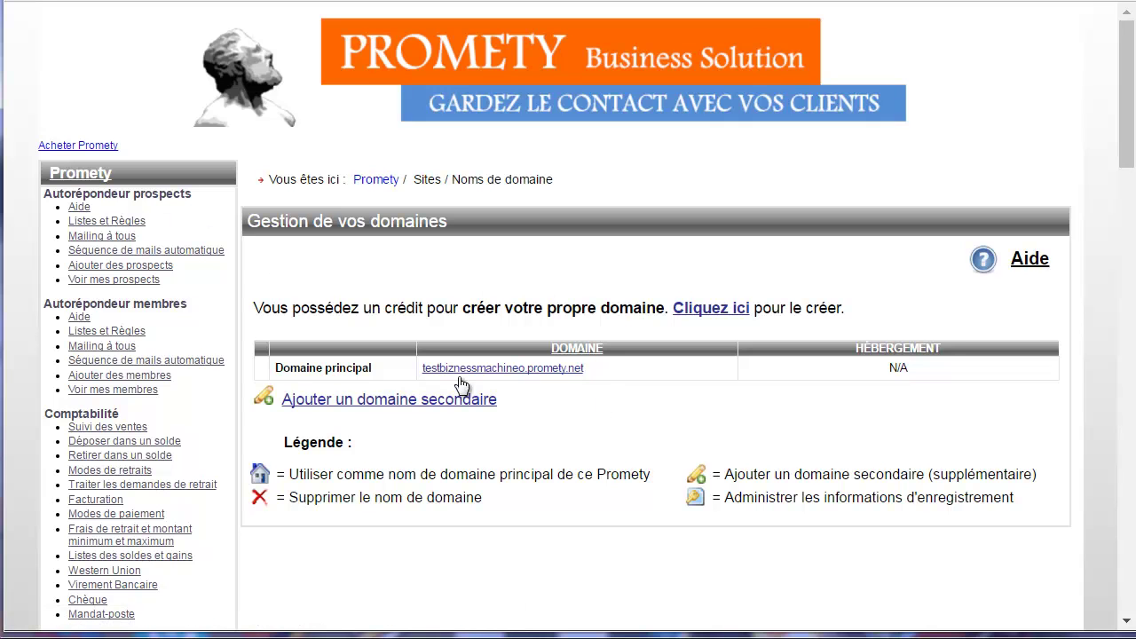
{"action": "left_click_drag", "start_coordinate": [613, 370], "coordinate": [437, 370]}
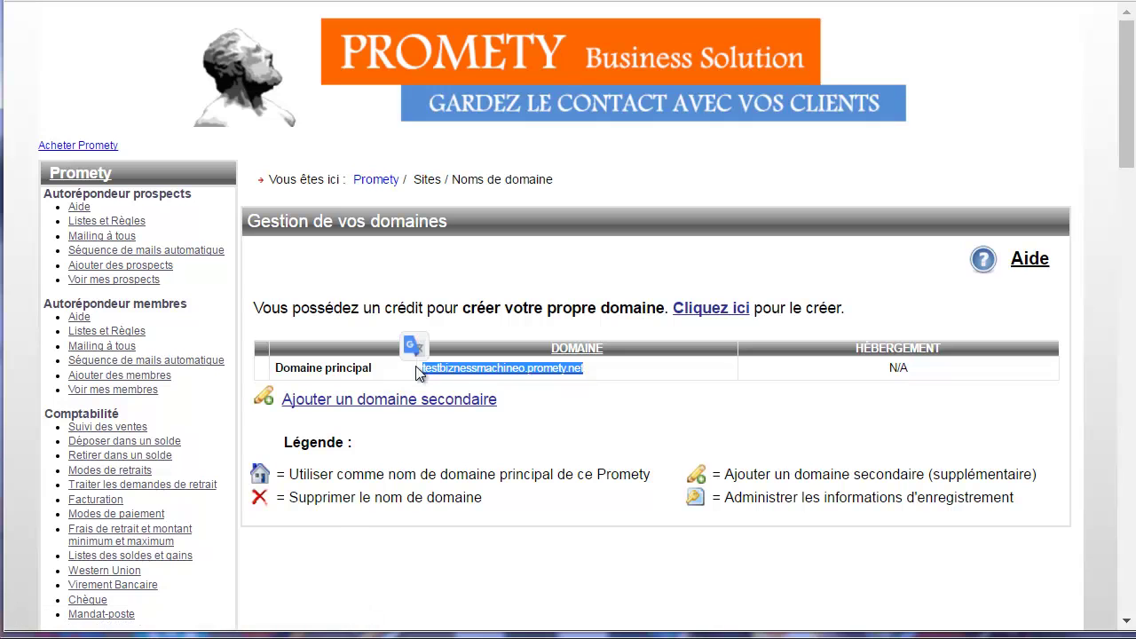
{"action": "left_click", "coordinate": [636, 385]}
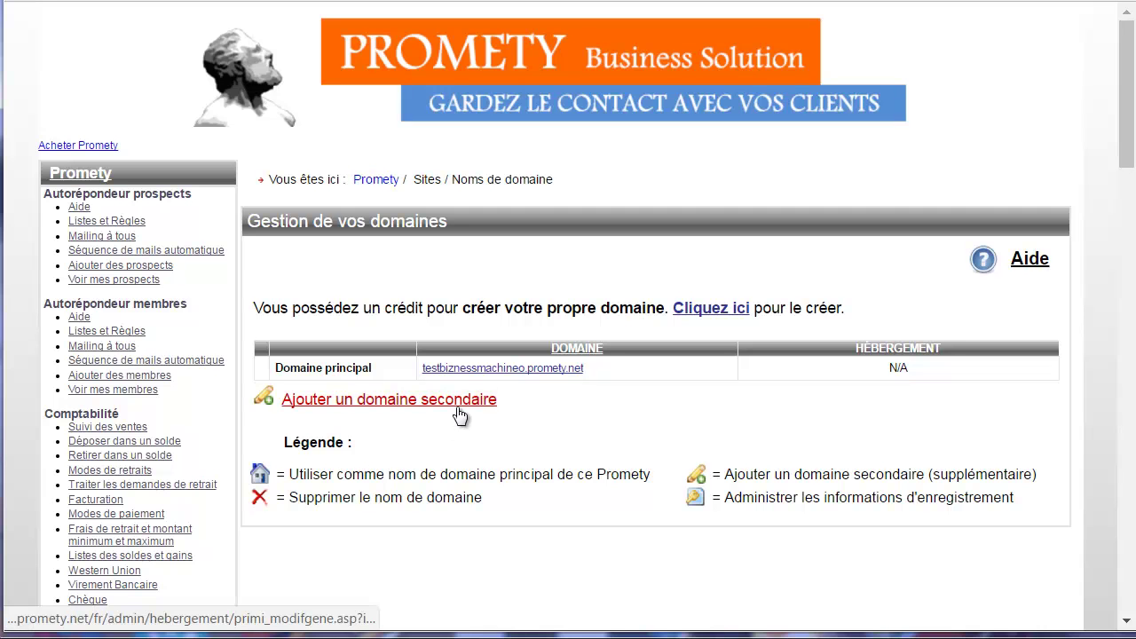
{"action": "left_click", "coordinate": [392, 402]}
Enter biznessmachine.org as secondary domain, check its validity, and save it.
{"action": "left_click", "coordinate": [355, 356]}
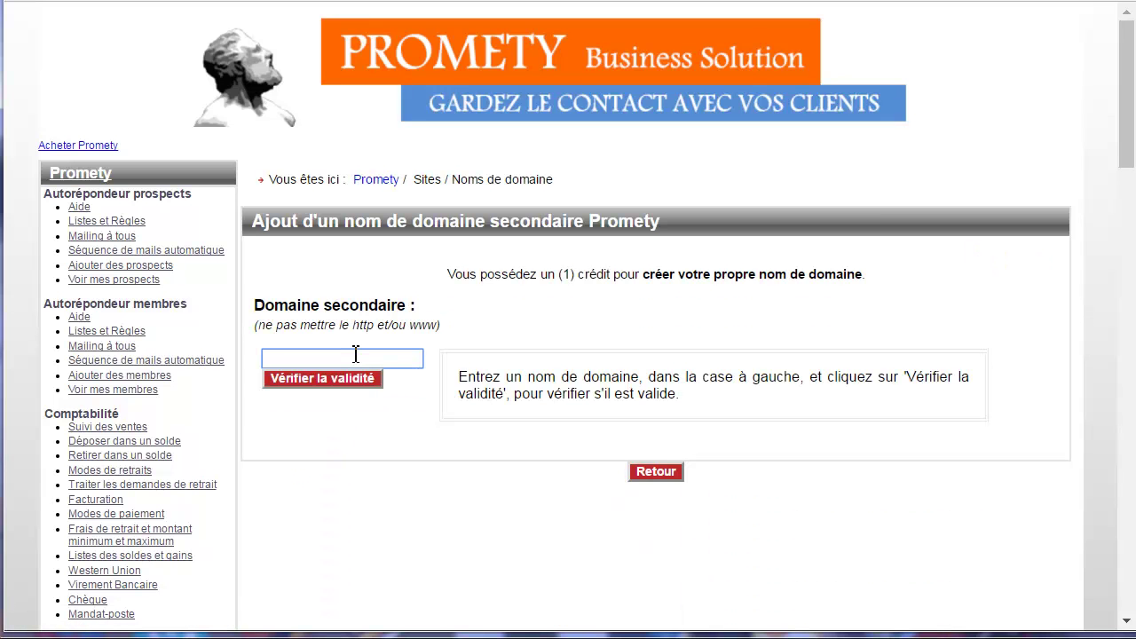
{"action": "type", "text": "bi"}
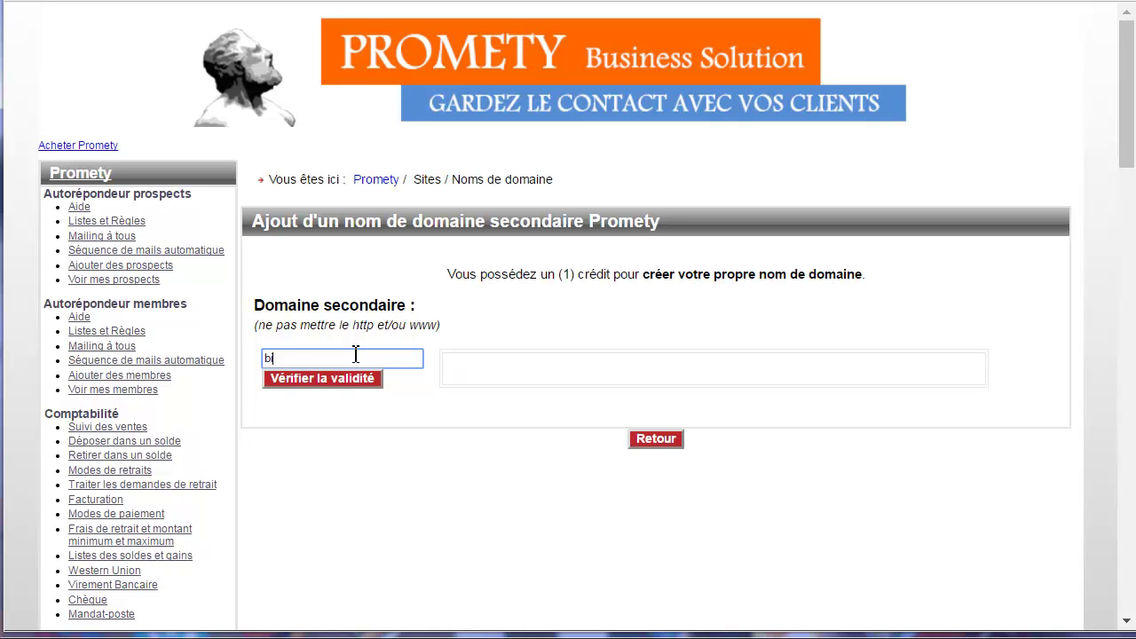
{"action": "type", "text": "znessmachine.d"}
{"action": "type", "text": "rg"}
{"action": "left_click", "coordinate": [344, 379]}
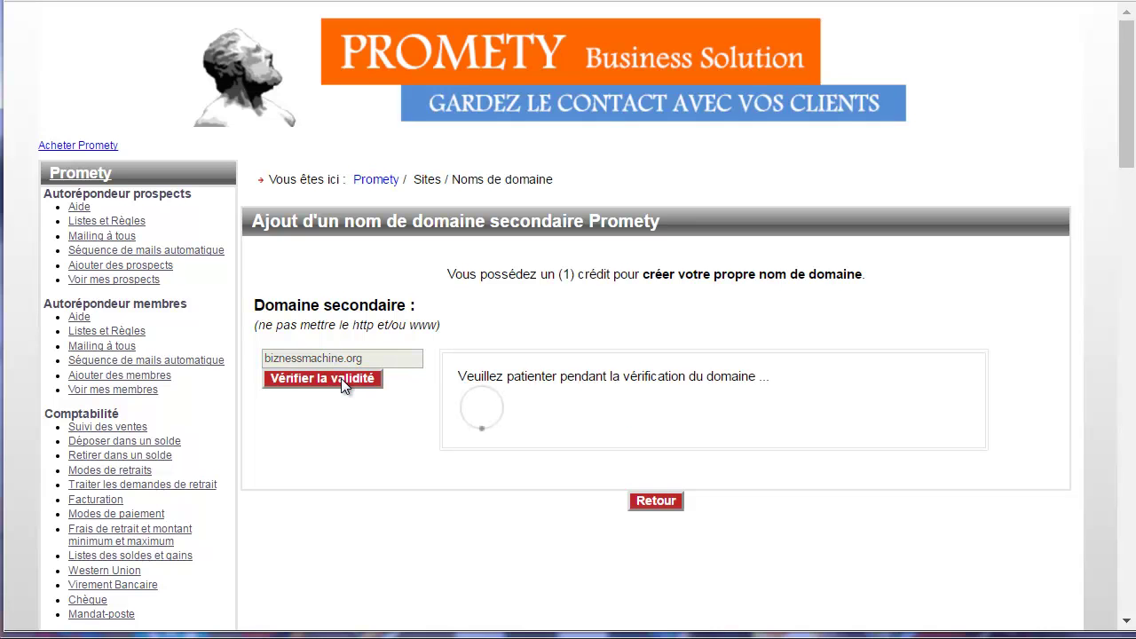
{"action": "left_click_drag", "start_coordinate": [711, 376], "coordinate": [461, 382]}
{"action": "scroll", "coordinate": [613, 376], "scroll_direction": "down", "scroll_amount": 3}
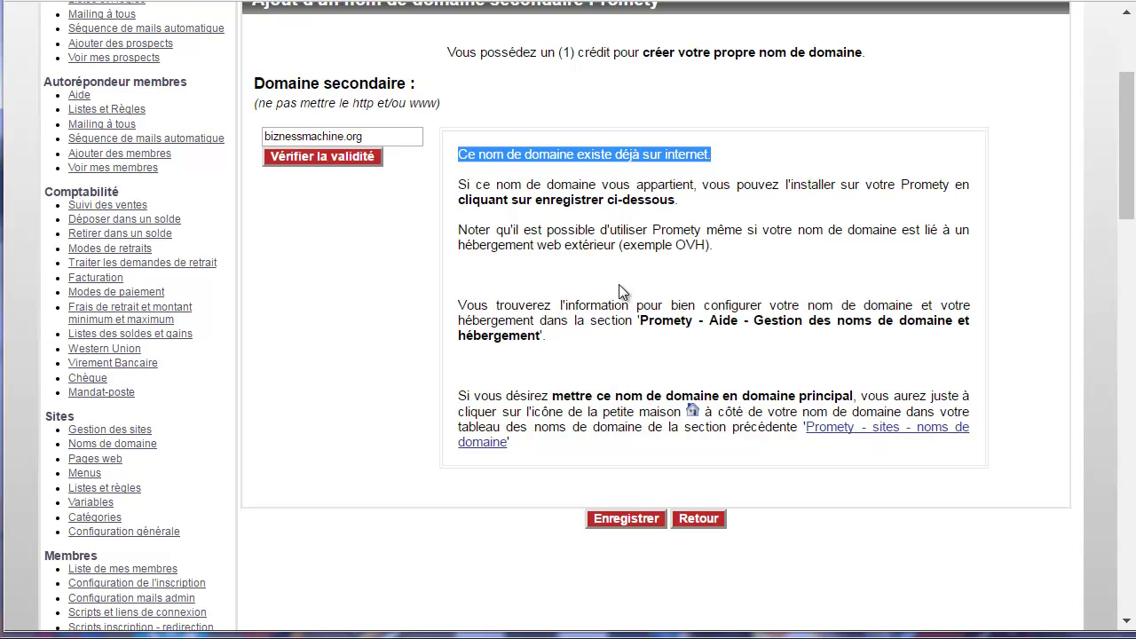
{"action": "left_click", "coordinate": [626, 519]}
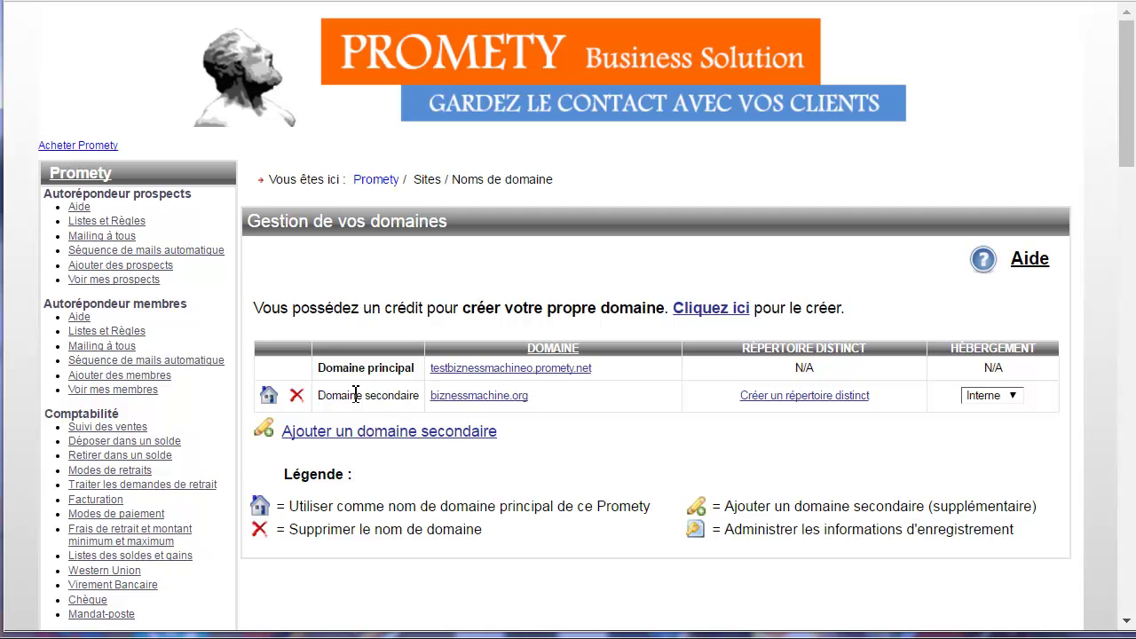
Set biznessmachine.org as the principal domain and confirm the switch.
{"action": "left_click", "coordinate": [269, 398]}
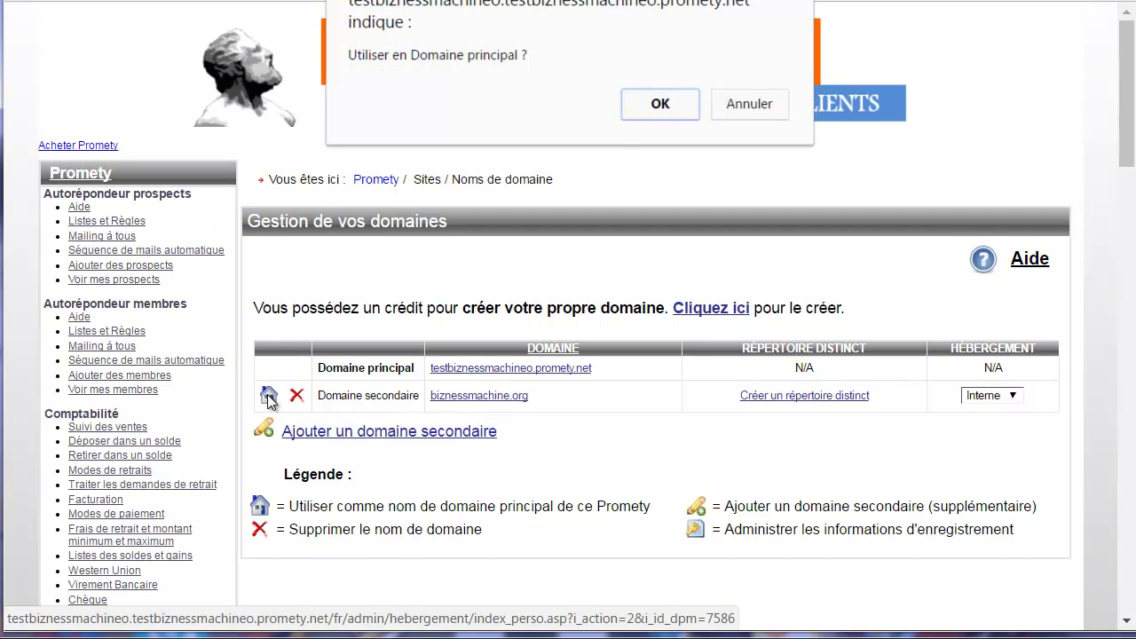
{"action": "left_click", "coordinate": [640, 115]}
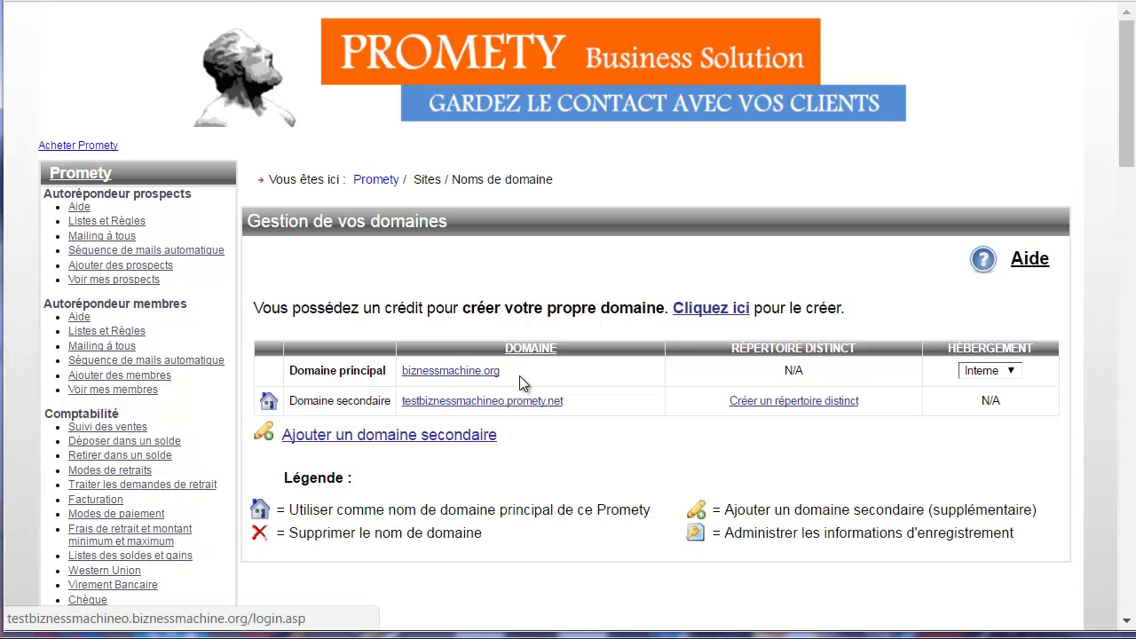
{"action": "scroll", "coordinate": [175, 324], "scroll_direction": "down", "scroll_amount": 5}
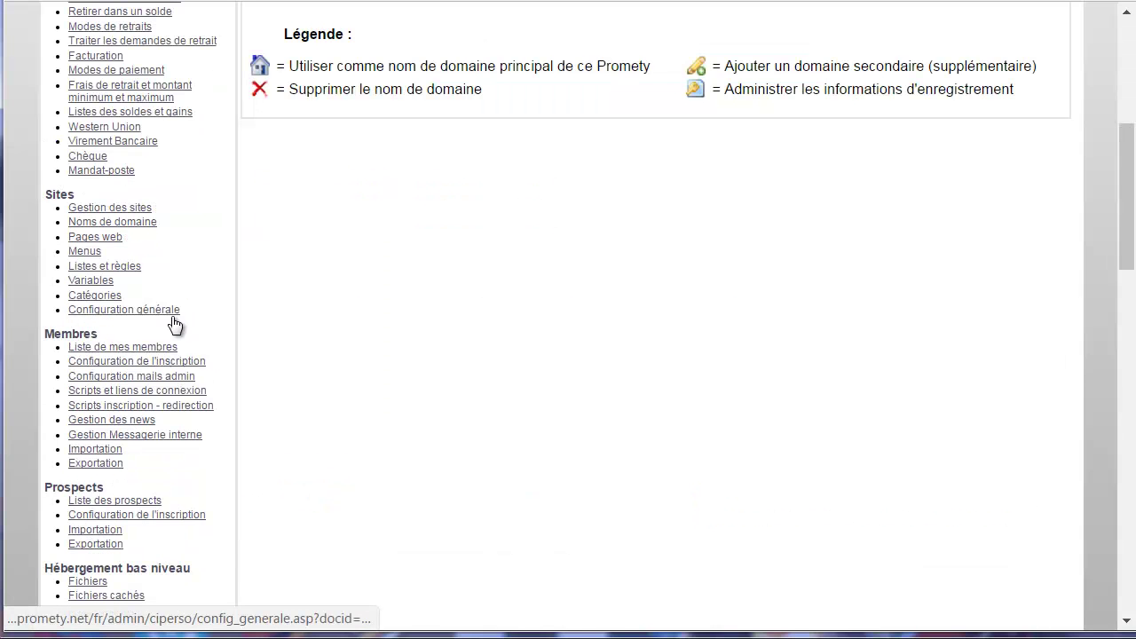
{"action": "scroll", "coordinate": [175, 324], "scroll_direction": "down", "scroll_amount": 1}
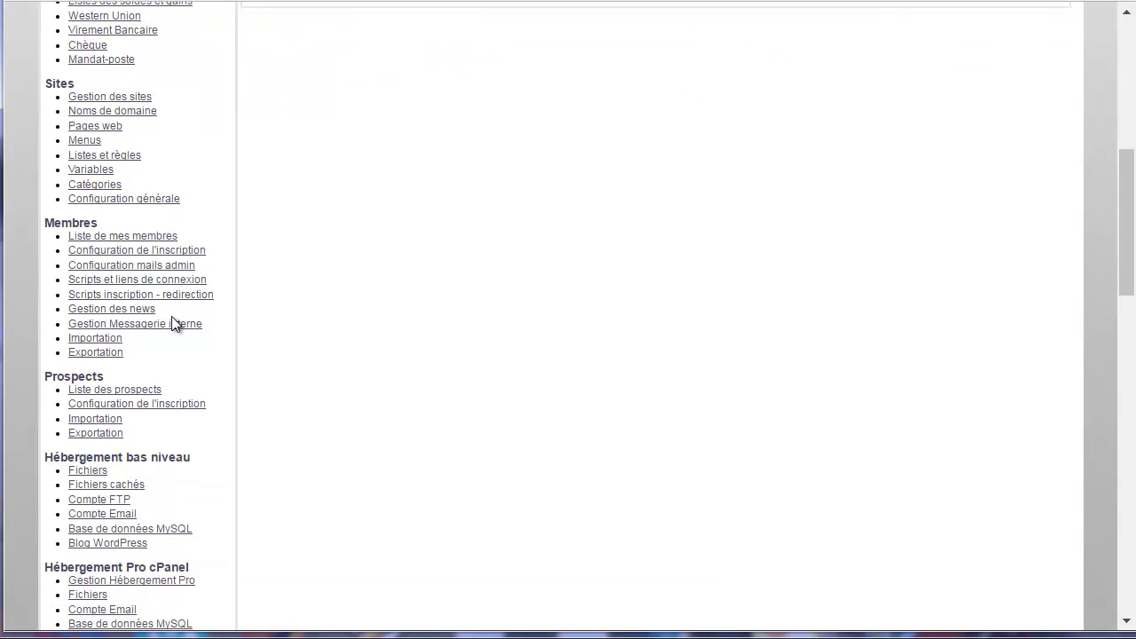
{"action": "scroll", "coordinate": [175, 325], "scroll_direction": "up", "scroll_amount": 5}
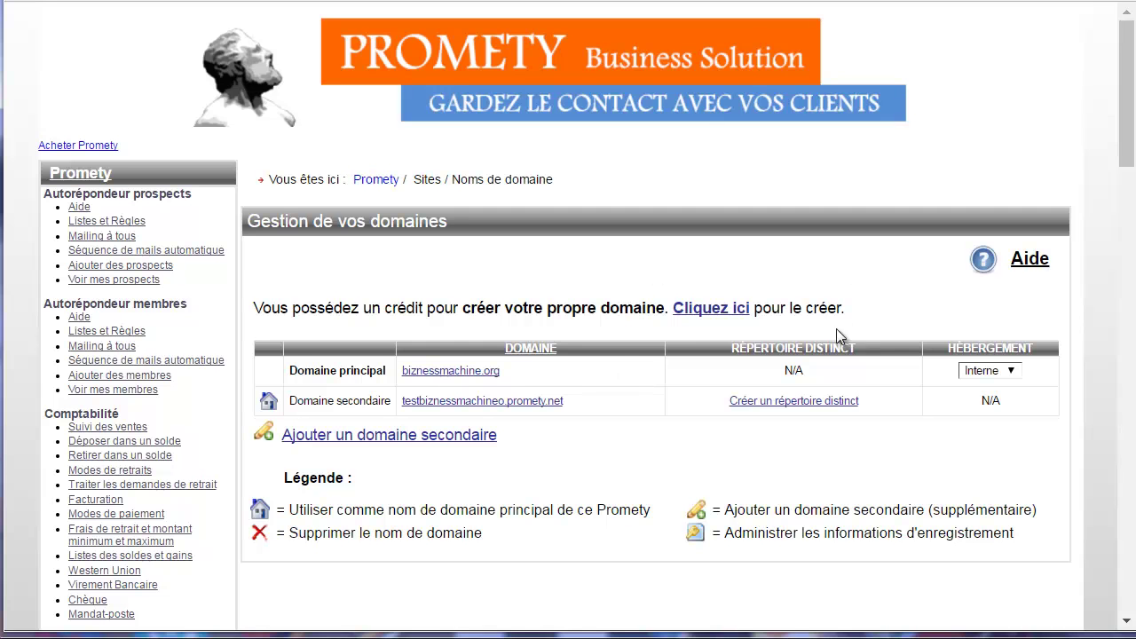
{"action": "scroll", "coordinate": [222, 355], "scroll_direction": "down", "scroll_amount": 8}
{"action": "scroll", "coordinate": [222, 366], "scroll_direction": "down", "scroll_amount": 1}
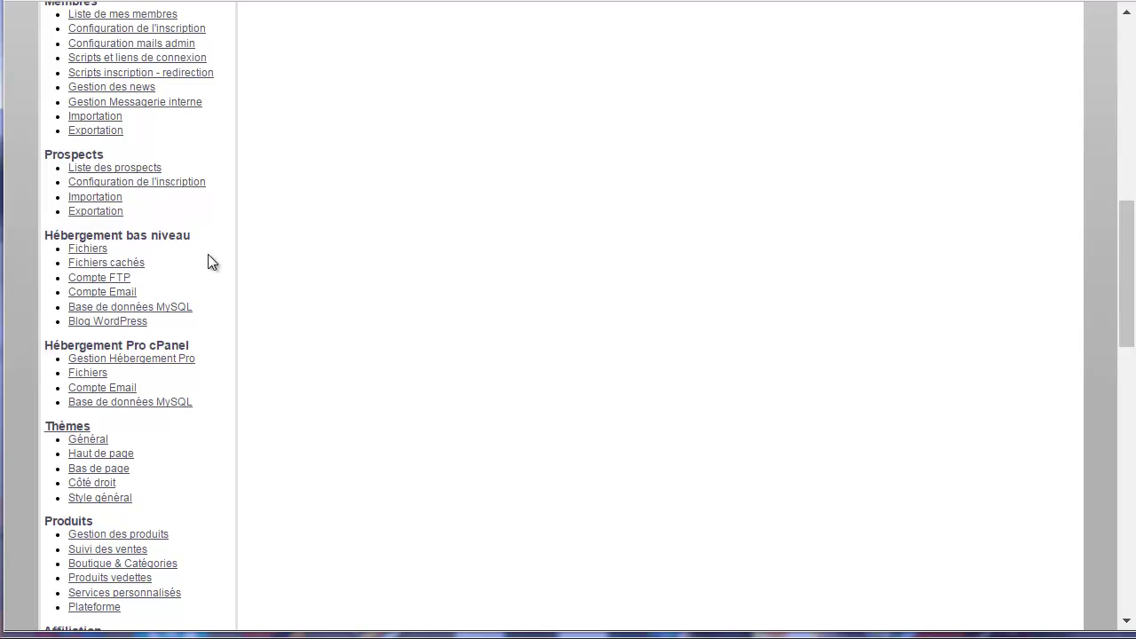
{"action": "scroll", "coordinate": [266, 293], "scroll_direction": "down", "scroll_amount": 3}
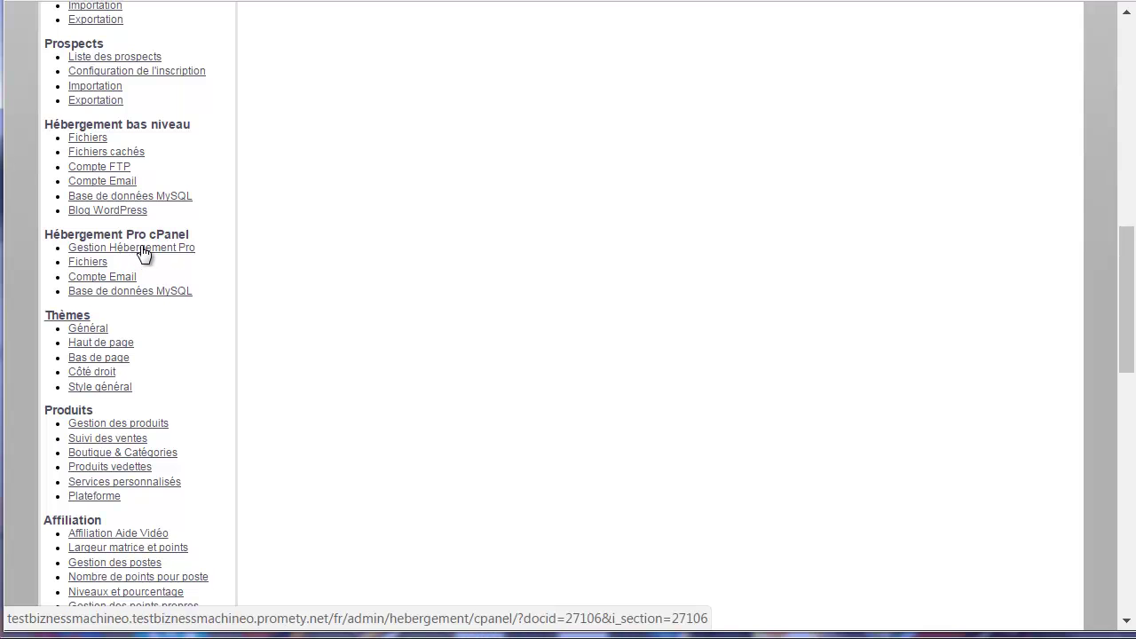
Open Gestion Hébergement Pro and highlight the ganymede and callisto DNS addresses.
{"action": "left_click", "coordinate": [140, 247]}
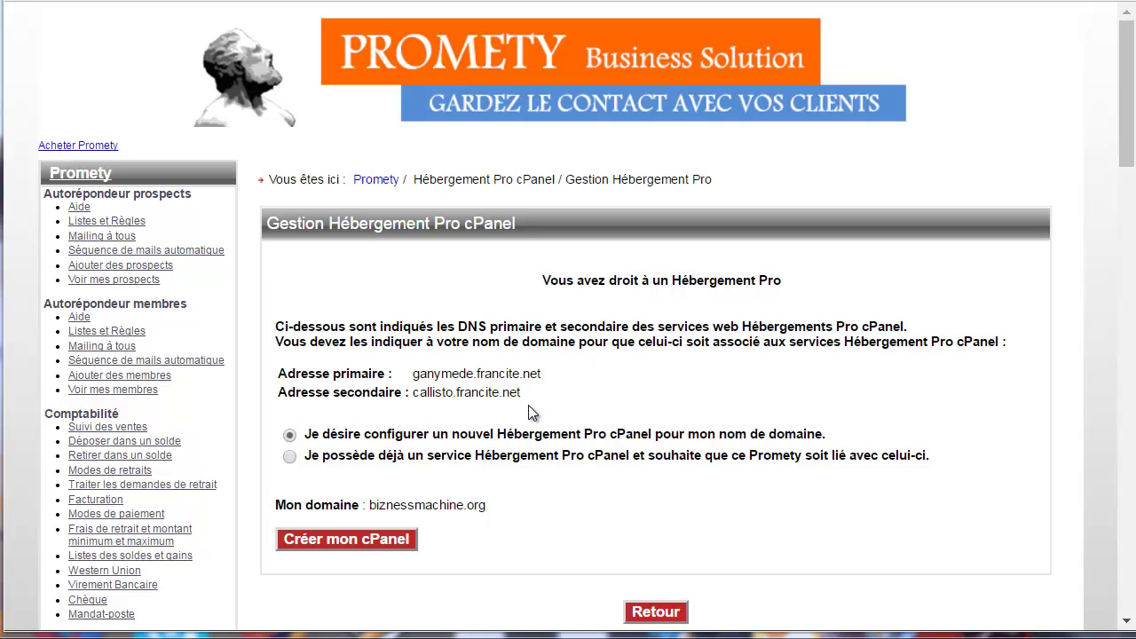
{"action": "left_click_drag", "start_coordinate": [541, 399], "coordinate": [276, 380]}
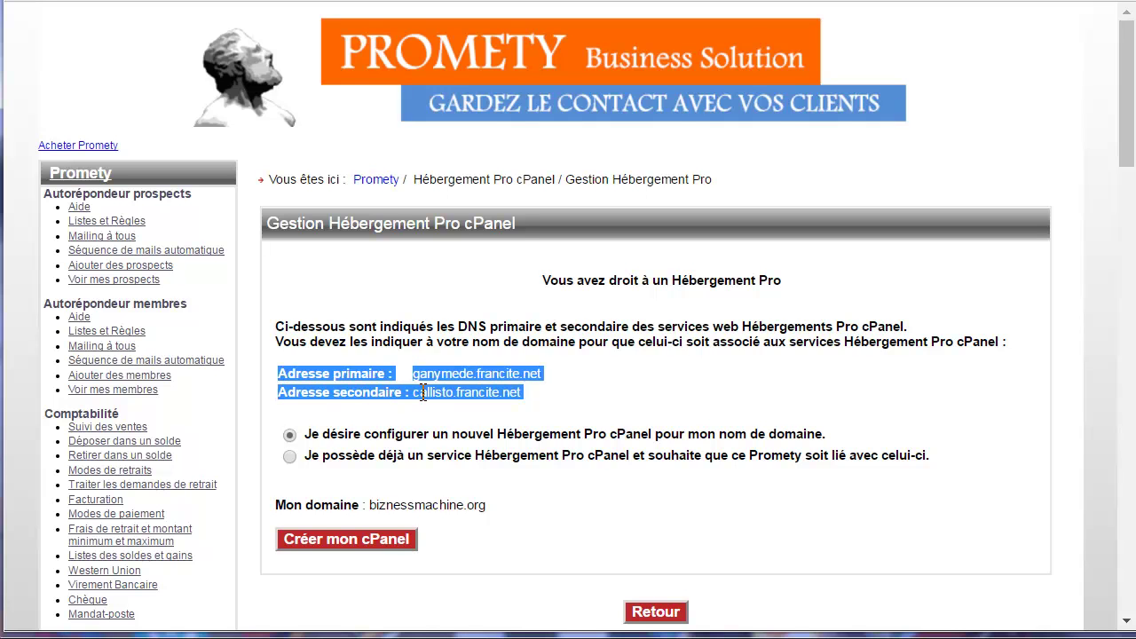
{"action": "left_click", "coordinate": [553, 392]}
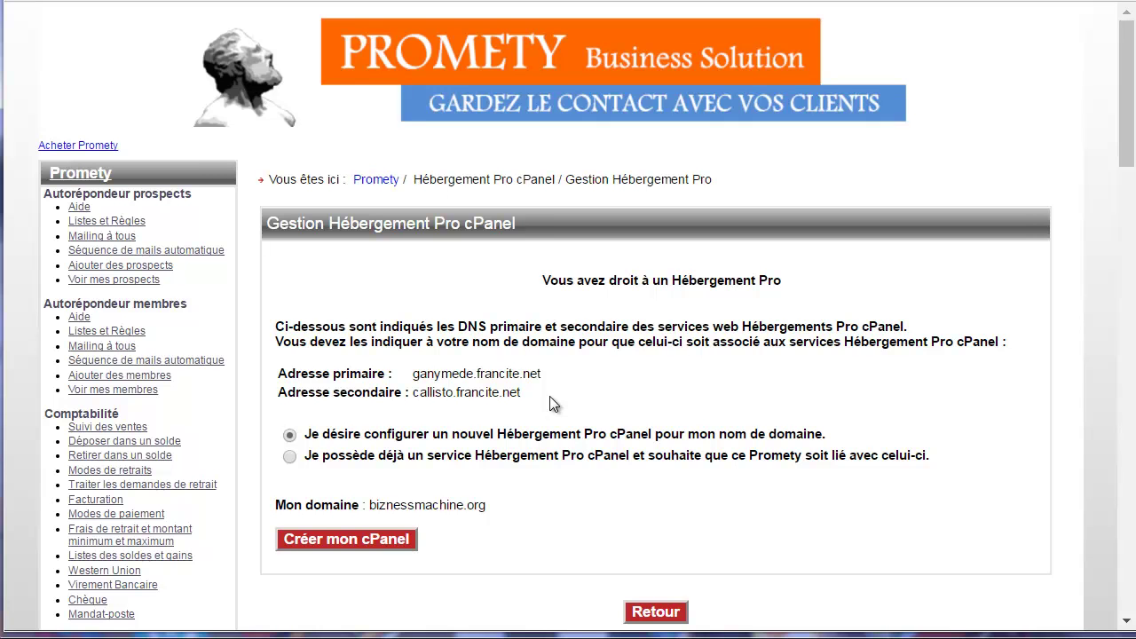
{"action": "left_click_drag", "start_coordinate": [530, 394], "coordinate": [281, 375]}
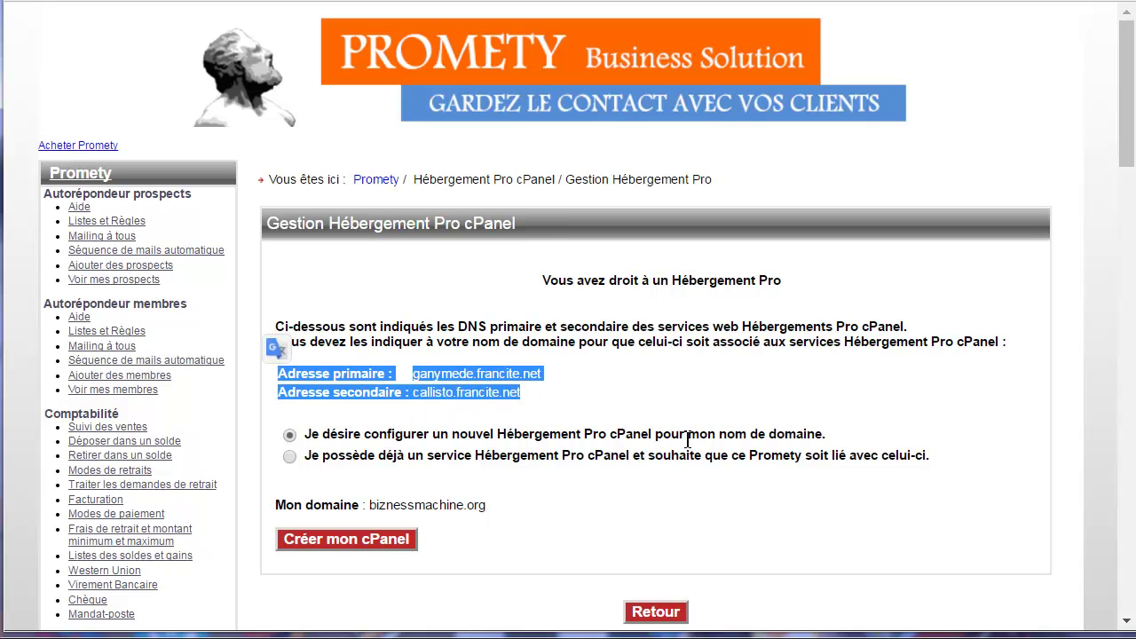
{"action": "left_click", "coordinate": [344, 464]}
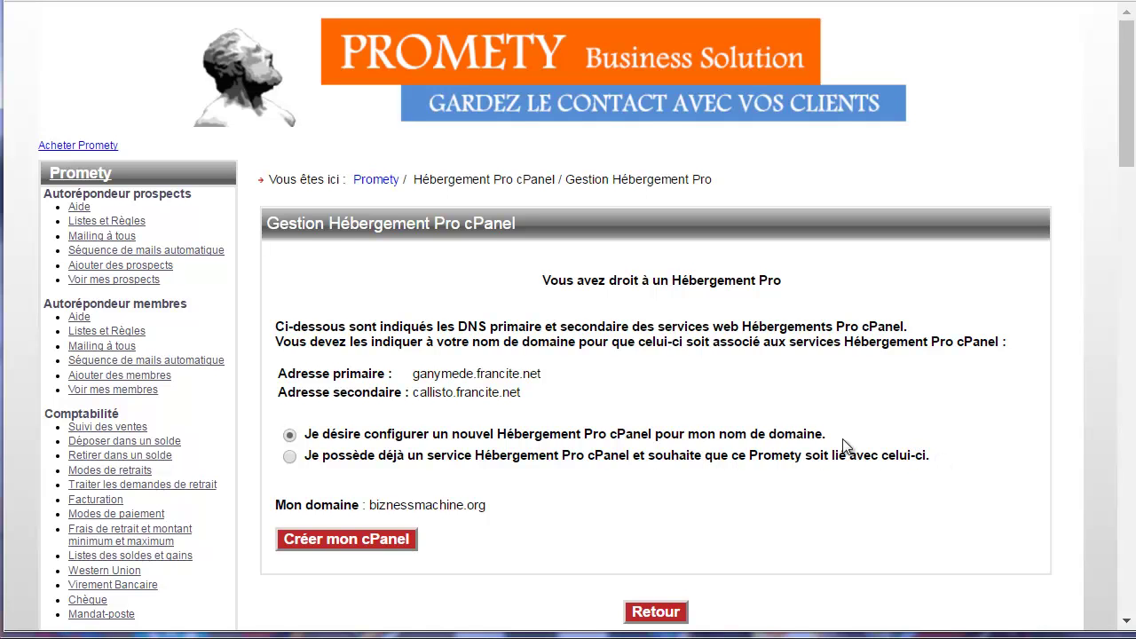
{"action": "left_click_drag", "start_coordinate": [829, 437], "coordinate": [303, 436]}
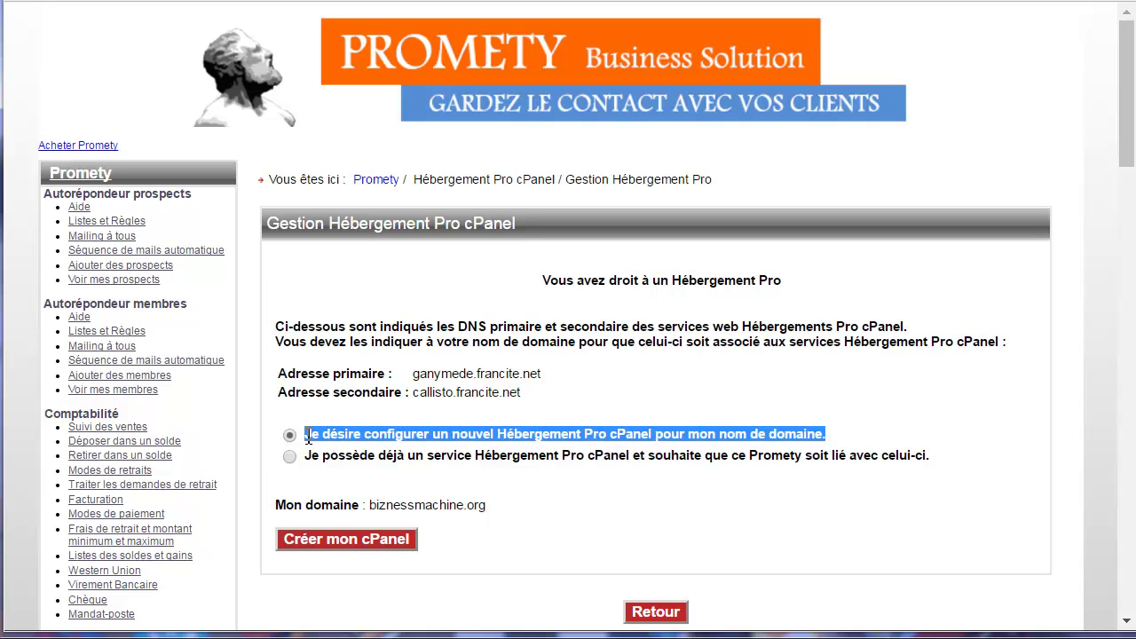
Create the Pro cPanel hosting for biznessmachine.org and confirm the creation.
{"action": "left_click", "coordinate": [340, 538]}
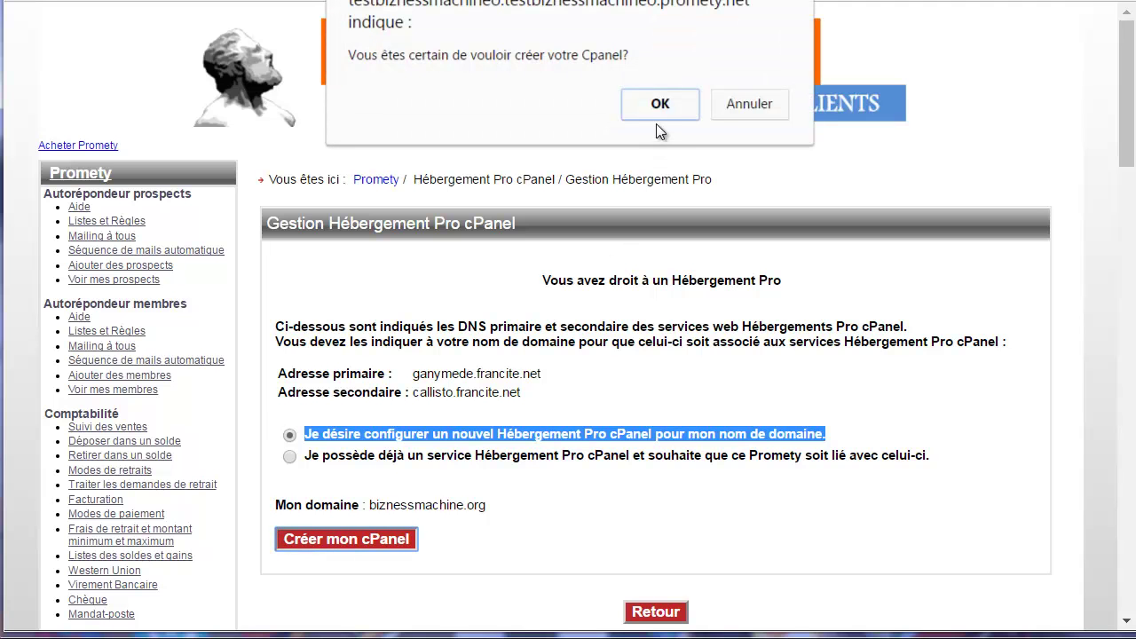
{"action": "left_click", "coordinate": [657, 107]}
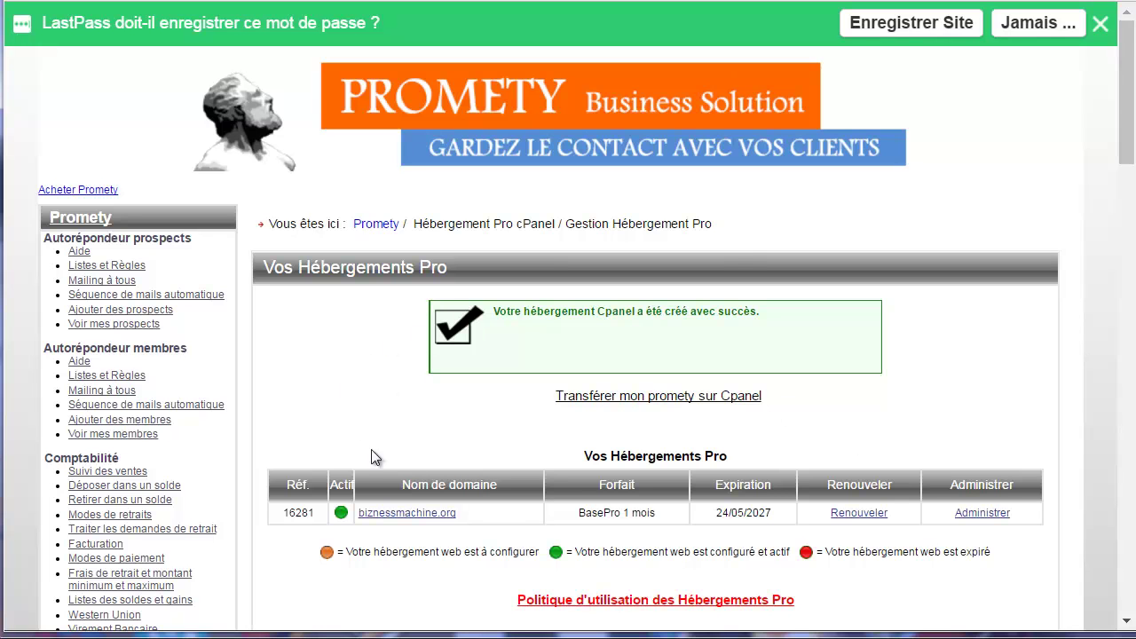
{"action": "left_click_drag", "start_coordinate": [690, 233], "coordinate": [340, 229]}
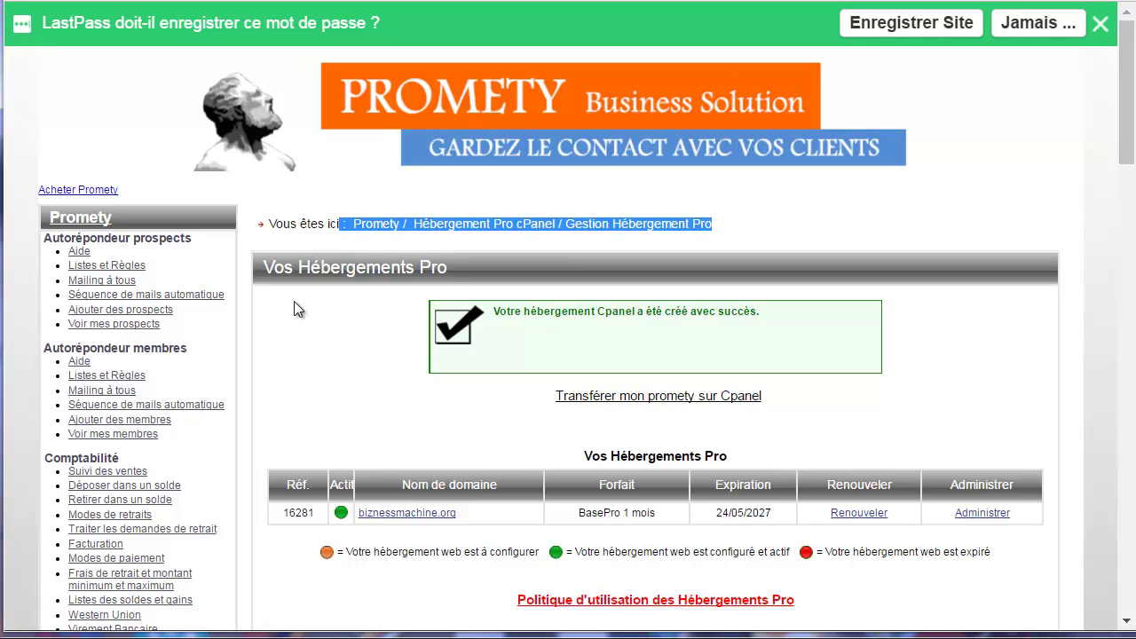
Dismiss the password prompt and check that biznessmachine.org is active on BasePro 1 mois, expiring 24/05/2027.
{"action": "left_click", "coordinate": [1101, 25]}
{"action": "scroll", "coordinate": [293, 294], "scroll_direction": "down", "scroll_amount": 3}
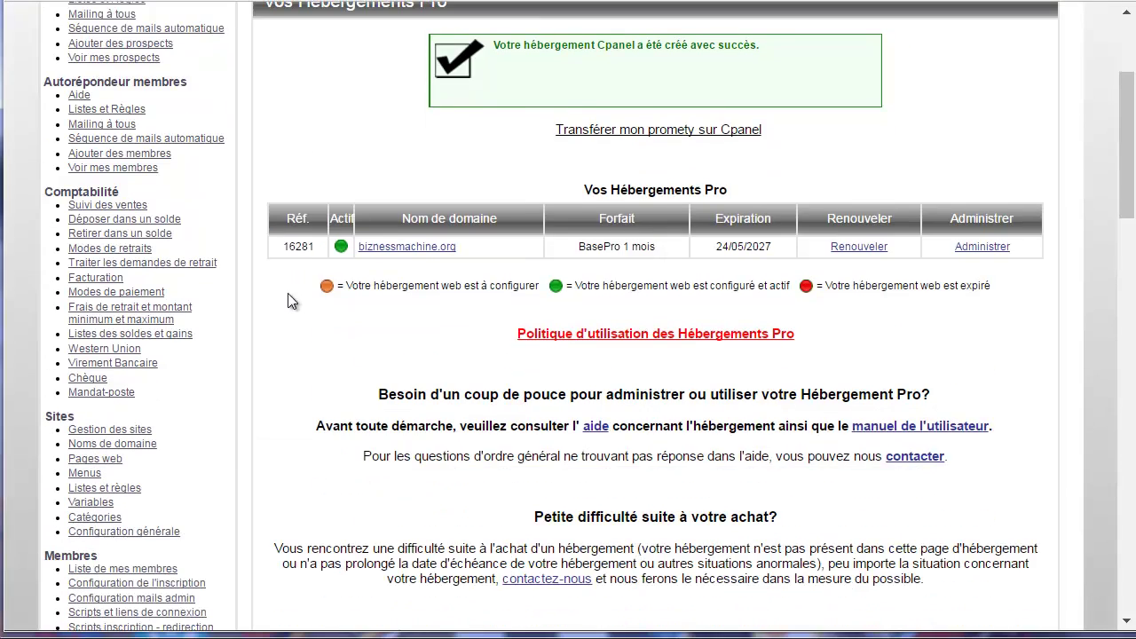
{"action": "scroll", "coordinate": [277, 253], "scroll_direction": "down", "scroll_amount": 3}
{"action": "scroll", "coordinate": [272, 270], "scroll_direction": "down", "scroll_amount": 5}
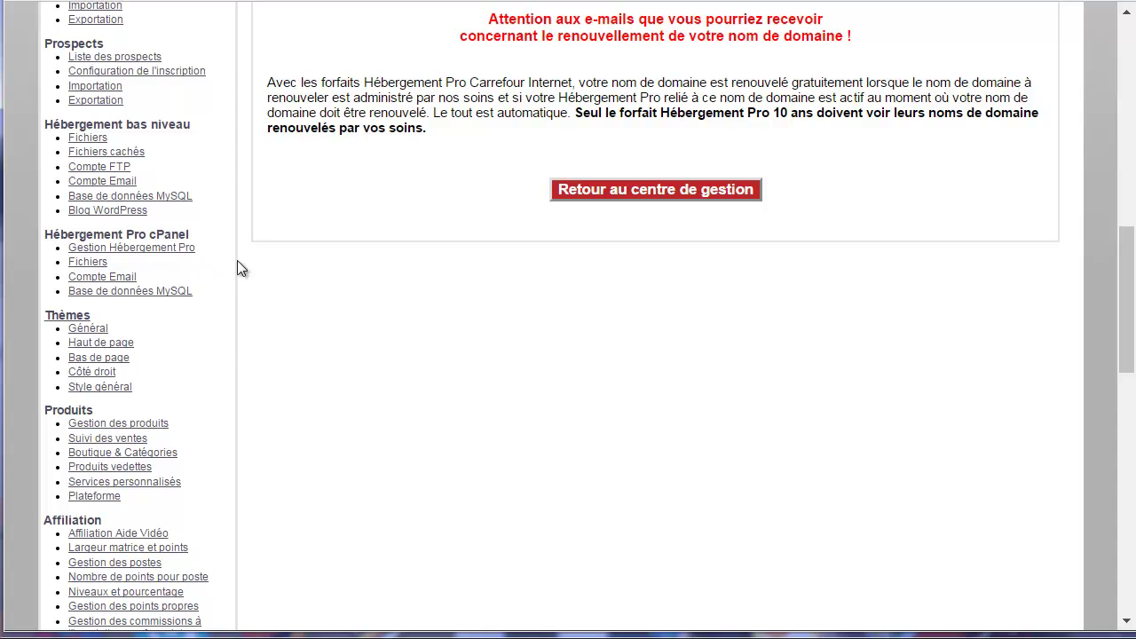
{"action": "scroll", "coordinate": [328, 268], "scroll_direction": "up", "scroll_amount": 10}
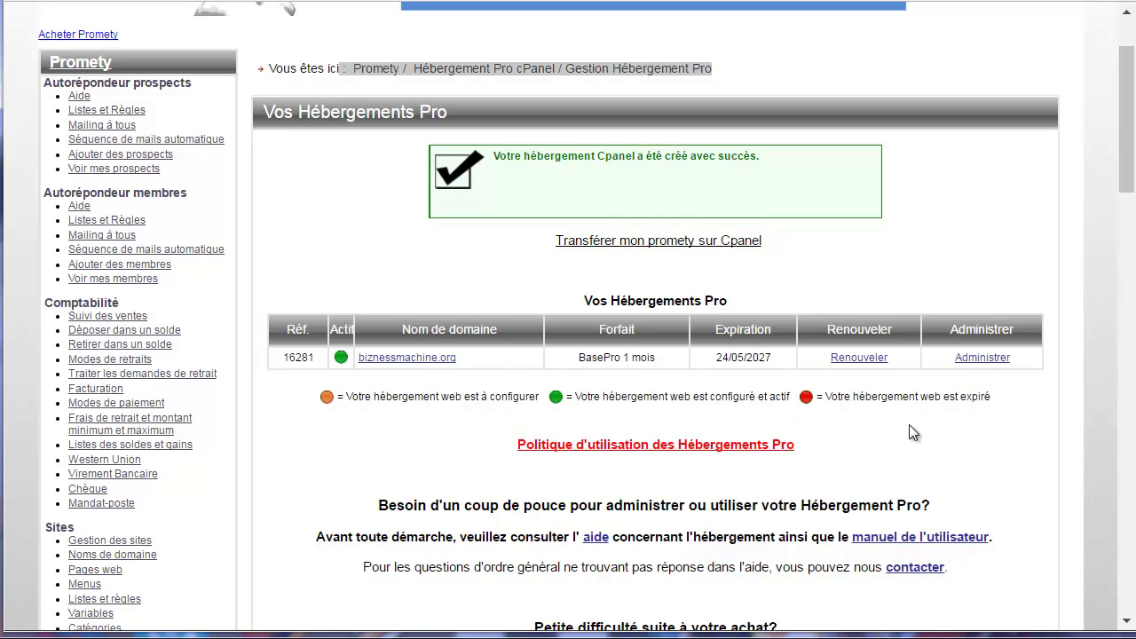
Open cPanel administration for biznessmachine.org, dismiss the User Manager tour, and select the dashboard URL.
{"action": "left_click", "coordinate": [990, 358]}
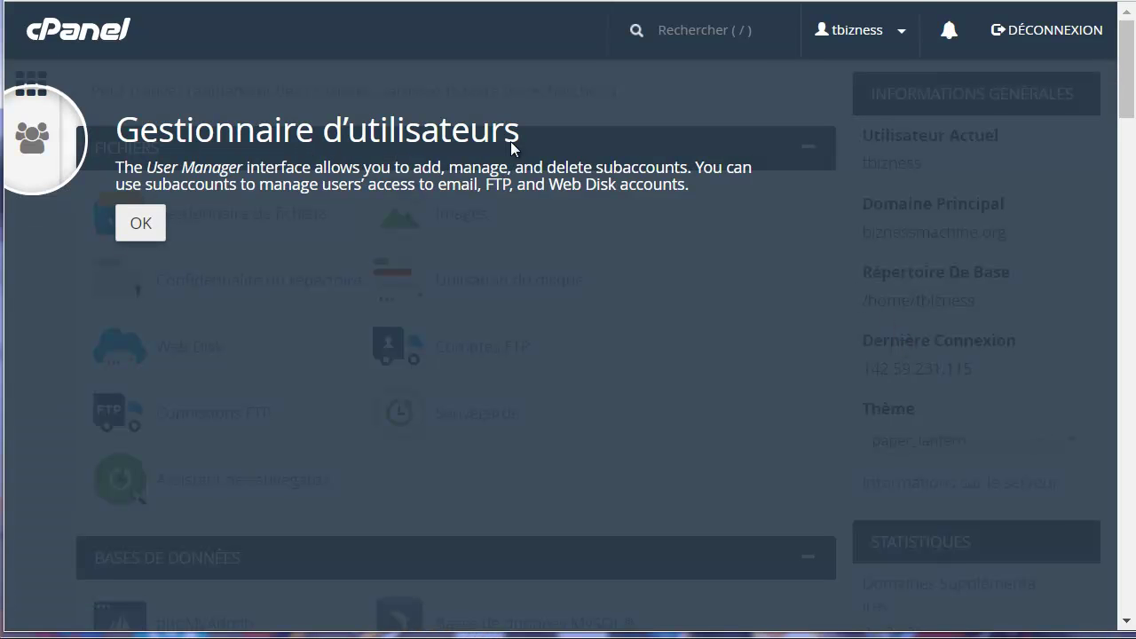
{"action": "left_click", "coordinate": [139, 221]}
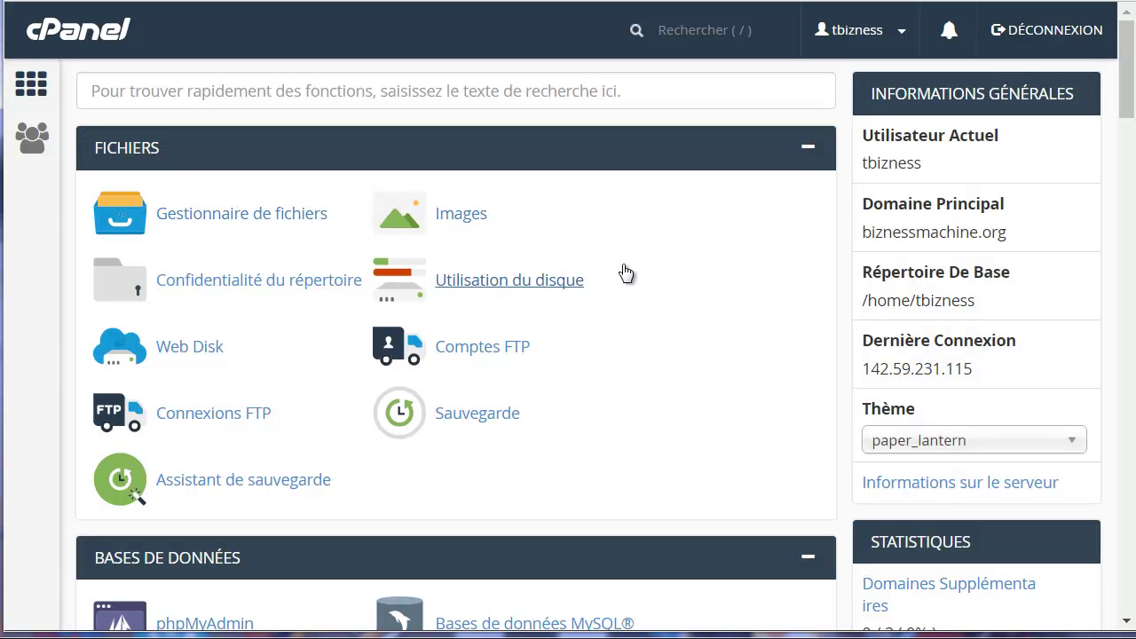
{"action": "mouse_move", "coordinate": [1127, 62]}
{"action": "left_mouse_down"}
{"action": "mouse_move", "coordinate": [1118, 532]}
{"action": "mouse_move", "coordinate": [1123, 71]}
{"action": "left_mouse_up"}
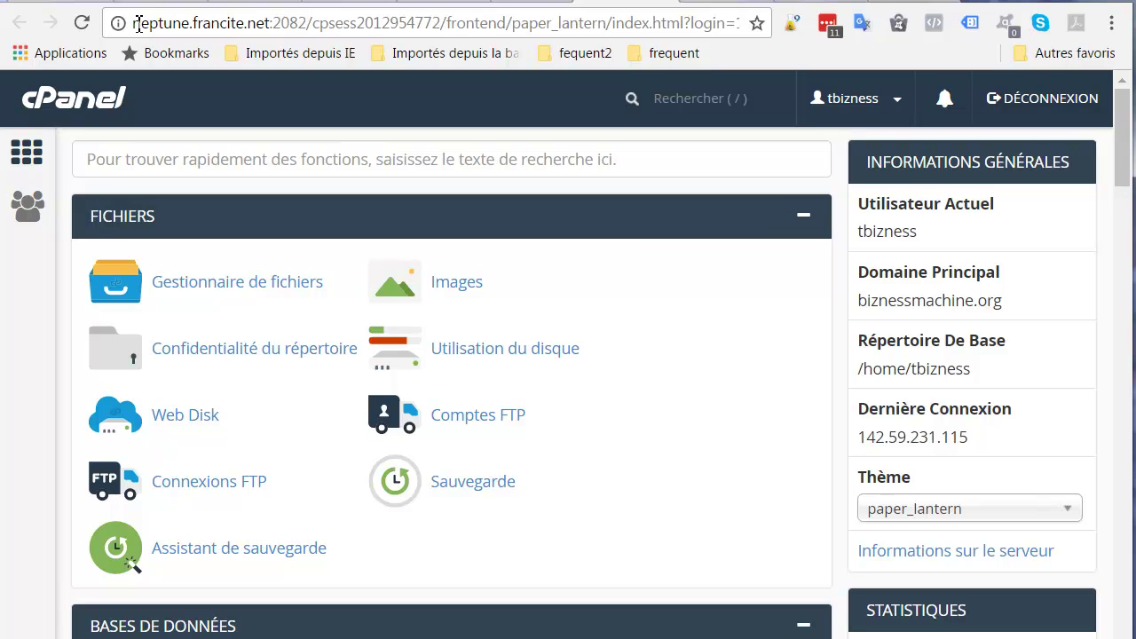
{"action": "left_click_drag", "start_coordinate": [135, 24], "coordinate": [289, 24]}
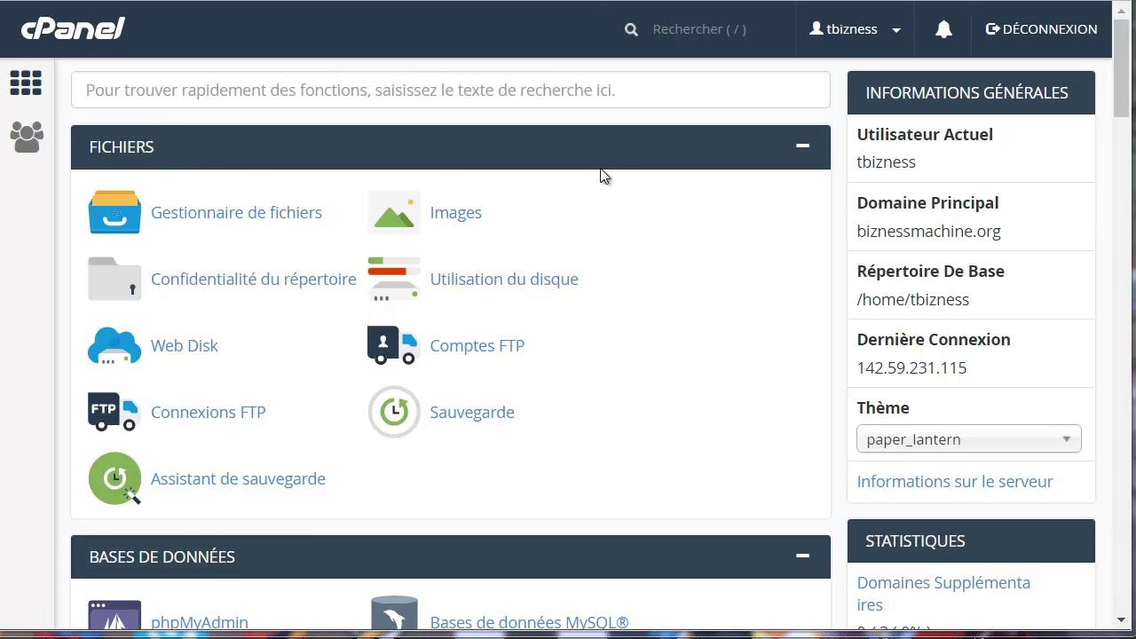
Scroll the cPanel dashboard past Mesures to the Sécurité tools such as SSL/TLS.
{"action": "scroll", "coordinate": [654, 221], "scroll_direction": "down", "scroll_amount": 1}
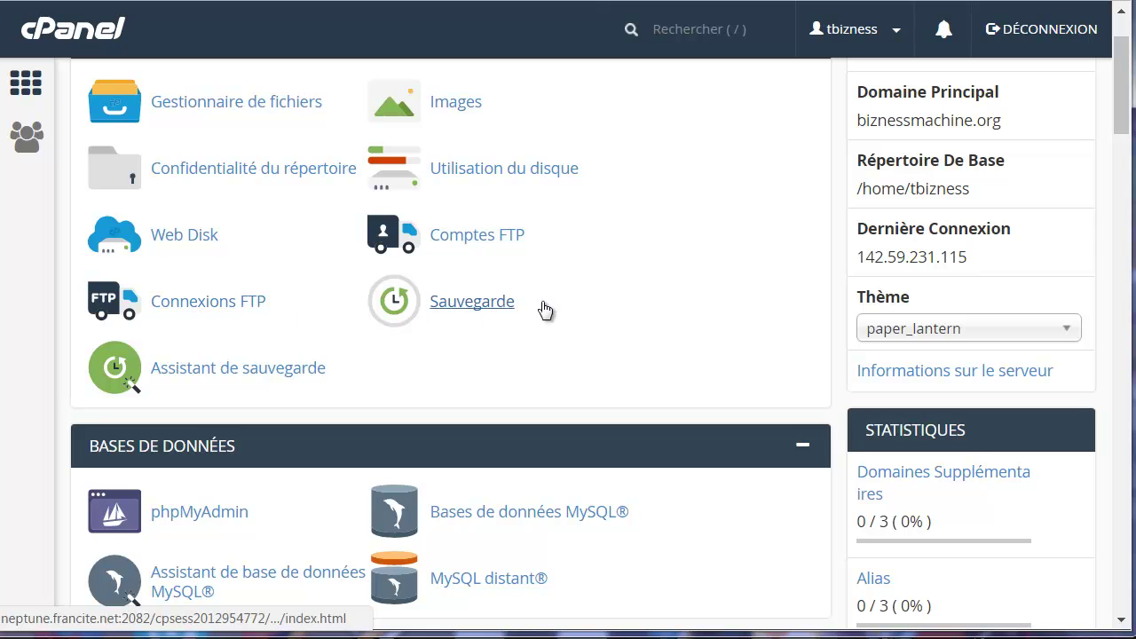
{"action": "scroll", "coordinate": [581, 322], "scroll_direction": "down", "scroll_amount": 2}
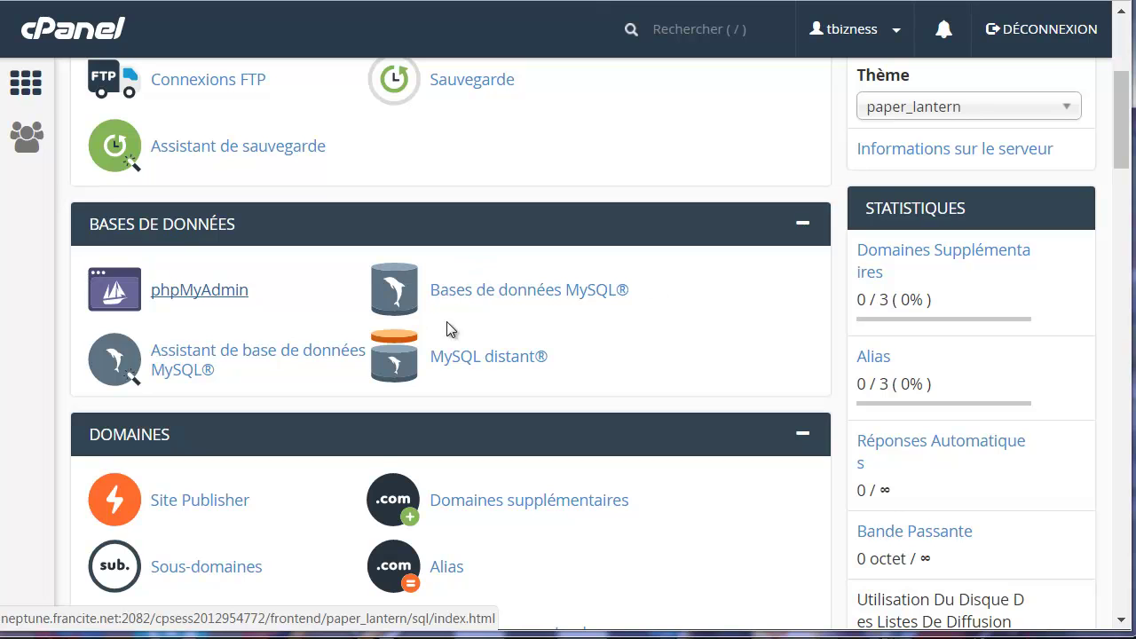
{"action": "scroll", "coordinate": [327, 332], "scroll_direction": "down", "scroll_amount": 3}
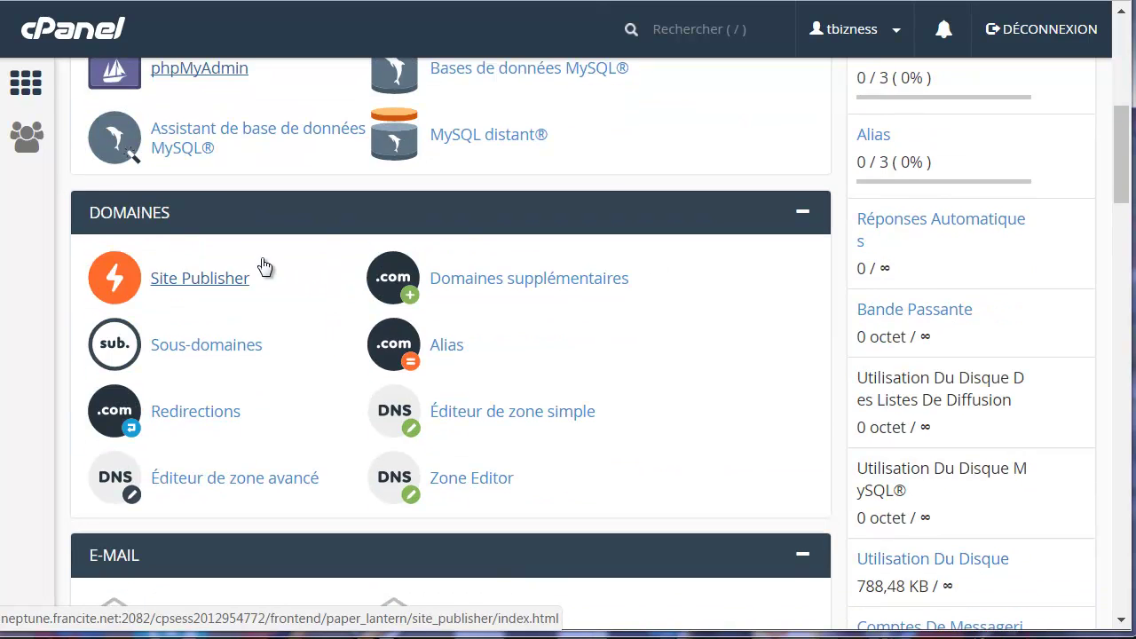
{"action": "scroll", "coordinate": [355, 213], "scroll_direction": "up", "scroll_amount": 1}
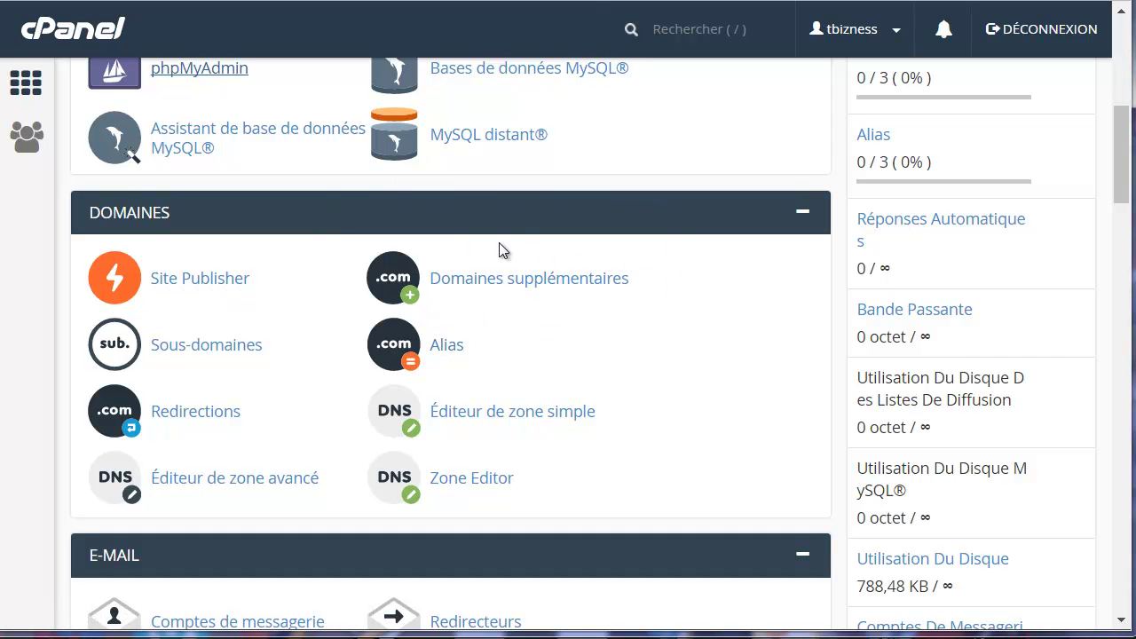
{"action": "scroll", "coordinate": [464, 355], "scroll_direction": "down", "scroll_amount": 3}
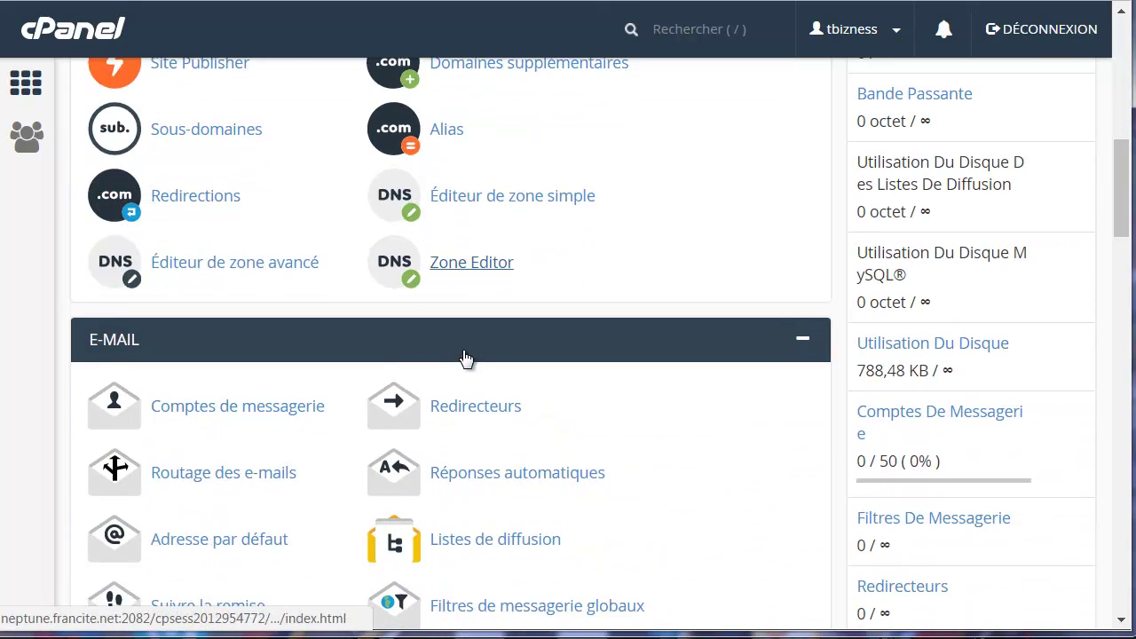
{"action": "scroll", "coordinate": [461, 350], "scroll_direction": "down", "scroll_amount": 1}
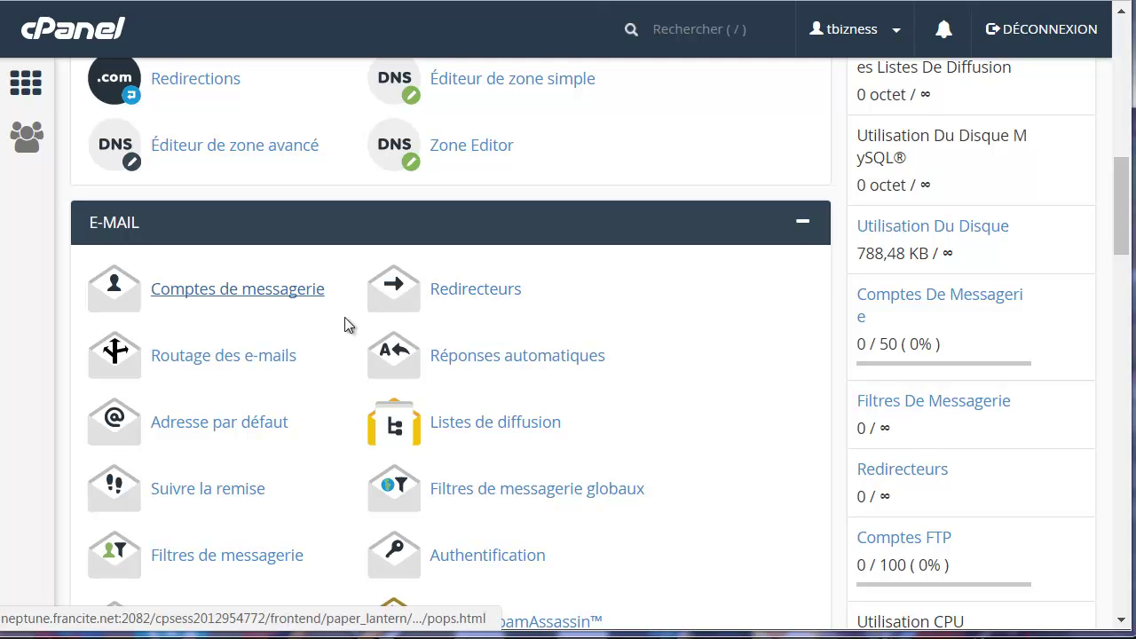
{"action": "scroll", "coordinate": [330, 344], "scroll_direction": "down", "scroll_amount": 1}
{"action": "scroll", "coordinate": [331, 343], "scroll_direction": "down", "scroll_amount": 6}
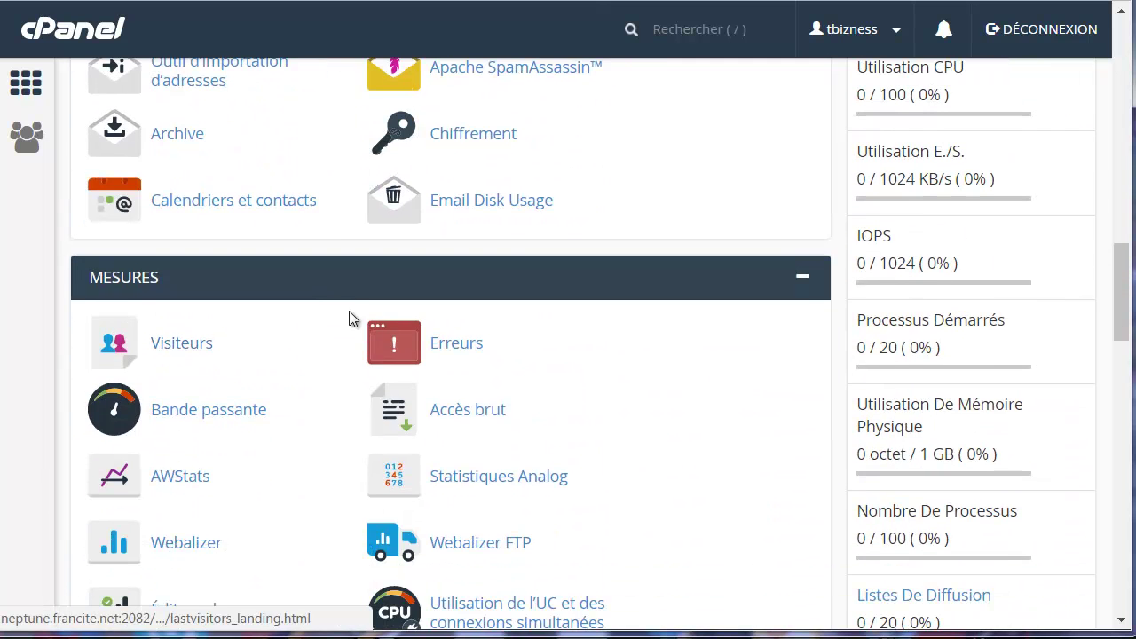
{"action": "scroll", "coordinate": [349, 316], "scroll_direction": "down", "scroll_amount": 1}
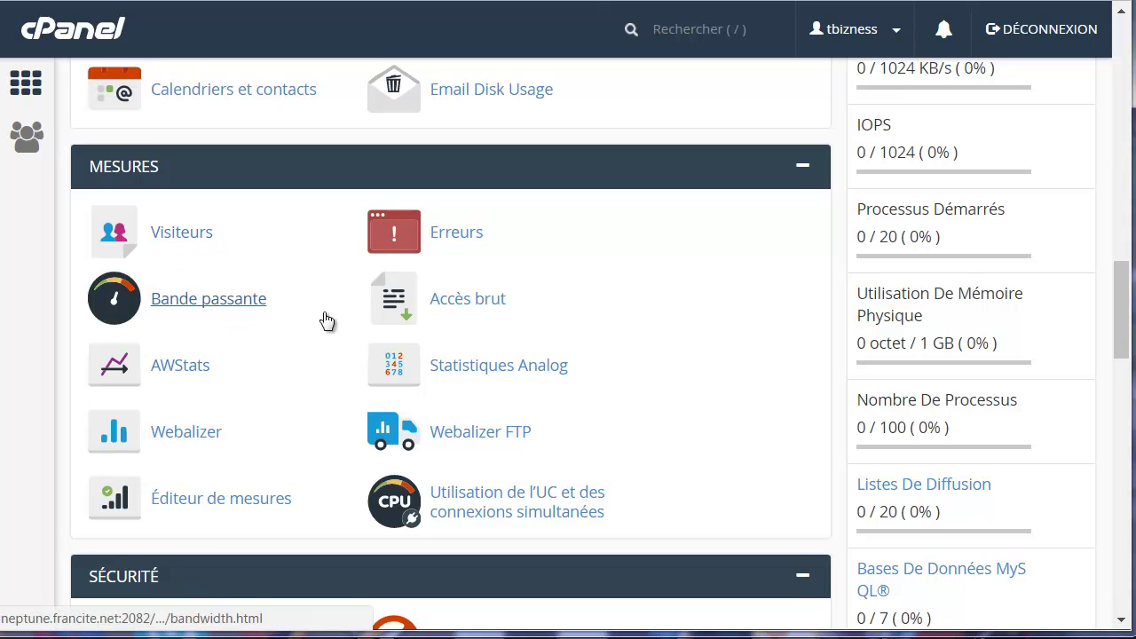
{"action": "scroll", "coordinate": [324, 337], "scroll_direction": "down", "scroll_amount": 2}
{"action": "scroll", "coordinate": [381, 327], "scroll_direction": "down", "scroll_amount": 2}
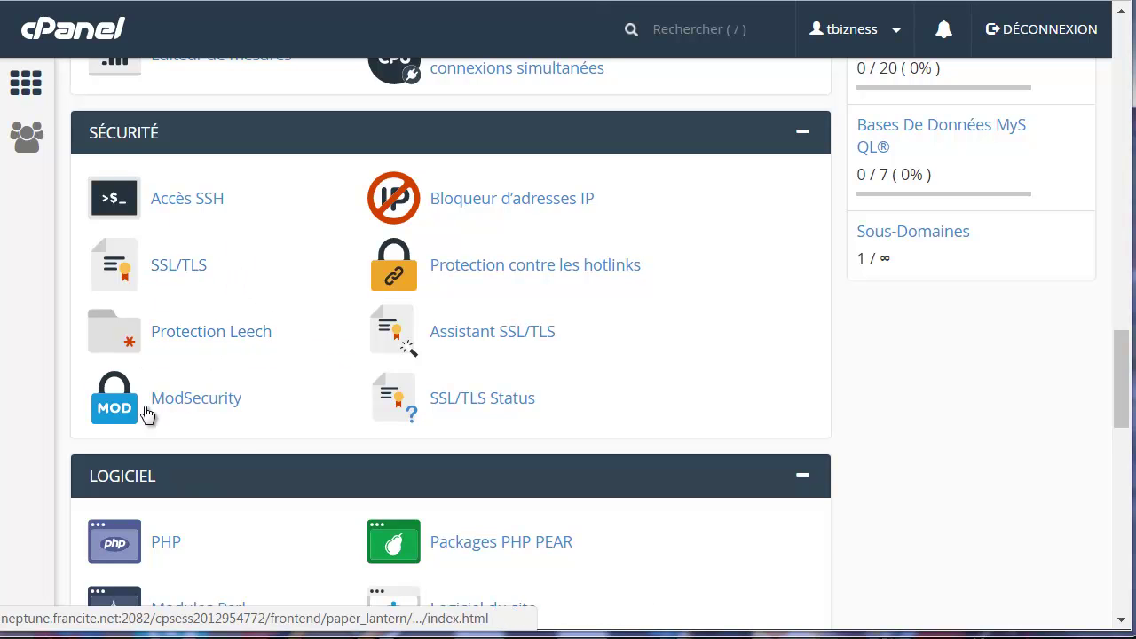
Scroll through Logiciel, Avancé and Préférences to the Softaculous Apps Installer listing WordPress, Joomla, PrestaShop and OpenCart.
{"action": "scroll", "coordinate": [419, 353], "scroll_direction": "down", "scroll_amount": 2}
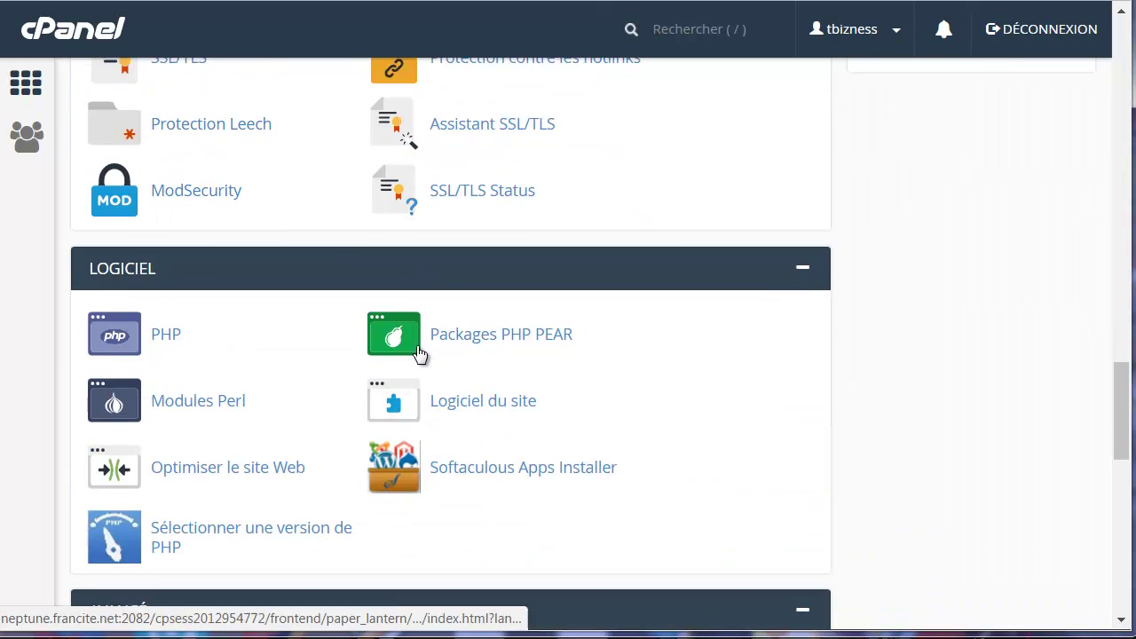
{"action": "scroll", "coordinate": [216, 349], "scroll_direction": "down", "scroll_amount": 1}
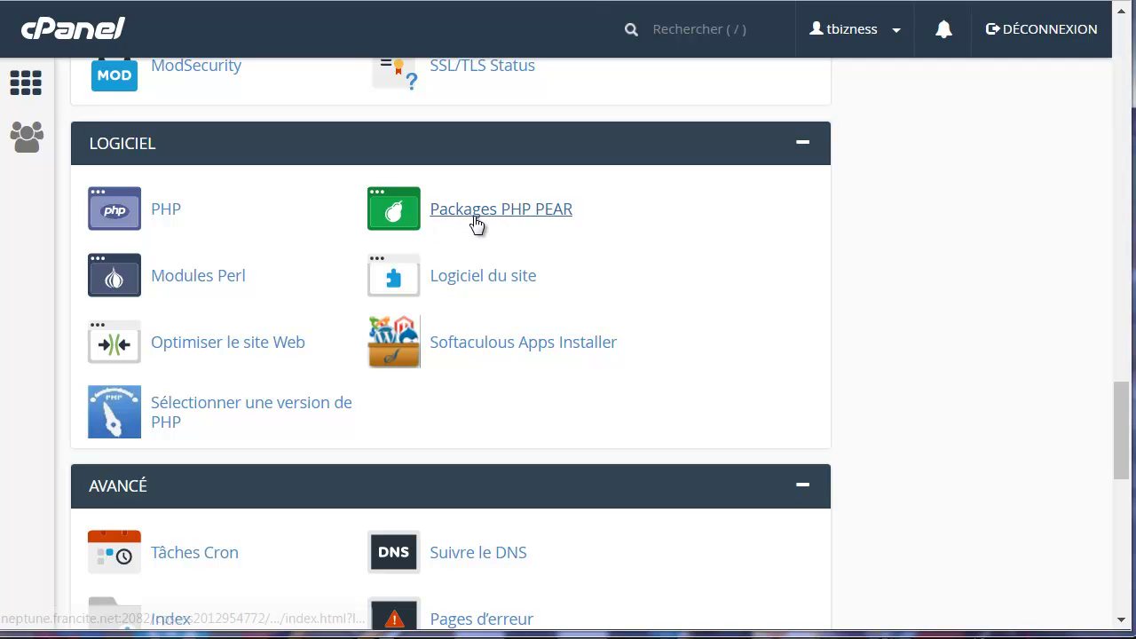
{"action": "scroll", "coordinate": [317, 399], "scroll_direction": "down", "scroll_amount": 2}
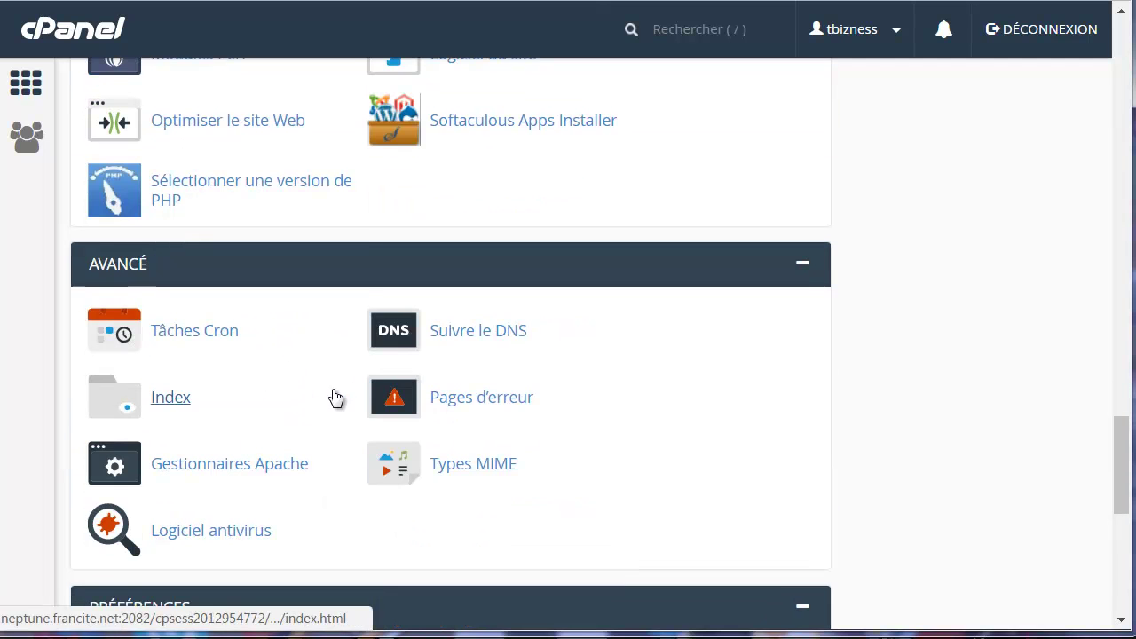
{"action": "scroll", "coordinate": [236, 342], "scroll_direction": "down", "scroll_amount": 1}
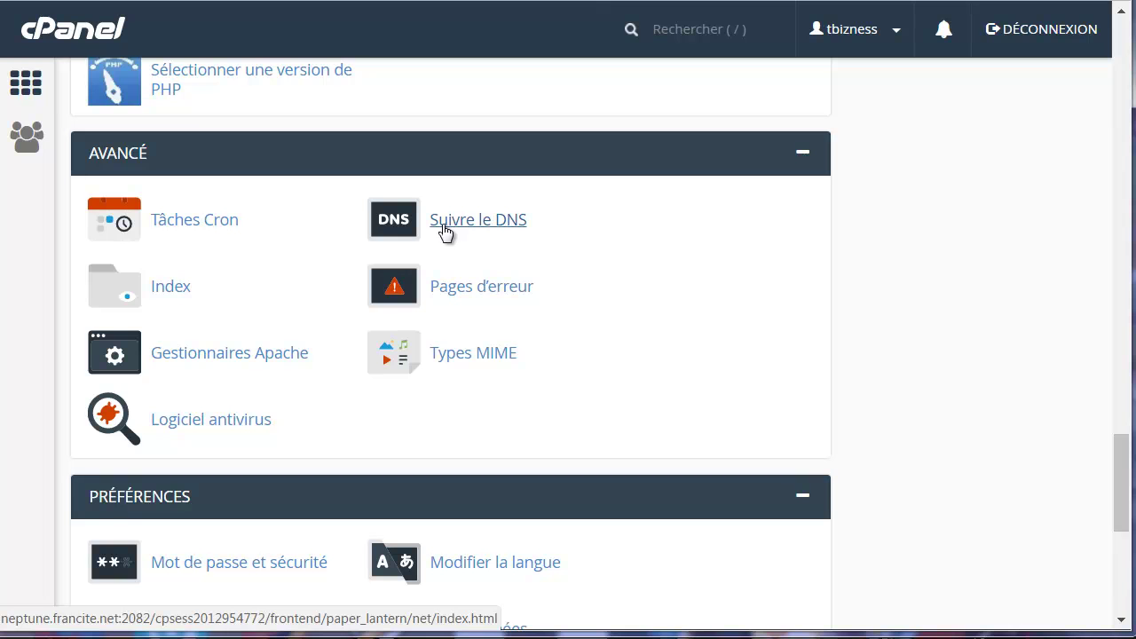
{"action": "scroll", "coordinate": [293, 342], "scroll_direction": "down", "scroll_amount": 2}
{"action": "scroll", "coordinate": [324, 346], "scroll_direction": "down", "scroll_amount": 1}
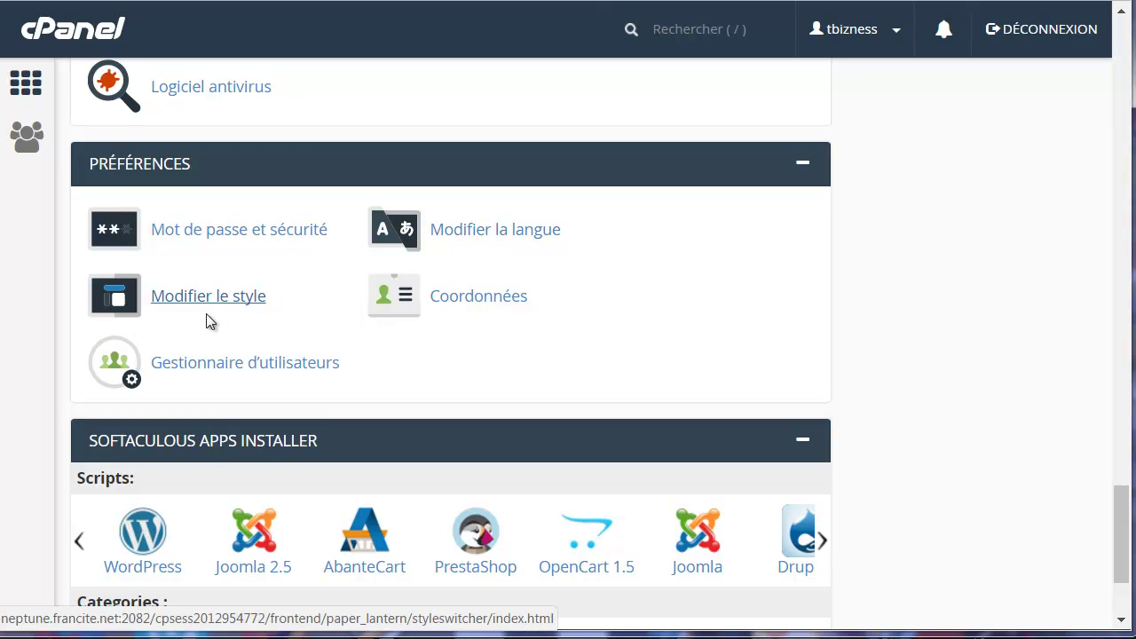
{"action": "scroll", "coordinate": [305, 363], "scroll_direction": "down", "scroll_amount": 1}
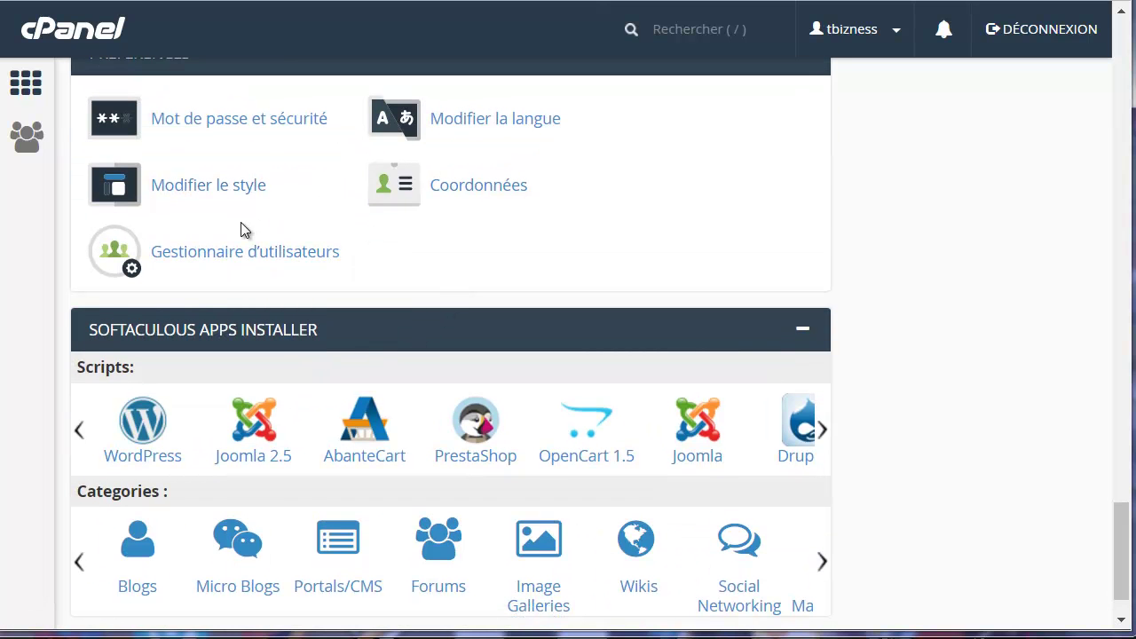
{"action": "scroll", "coordinate": [390, 301], "scroll_direction": "down", "scroll_amount": 1}
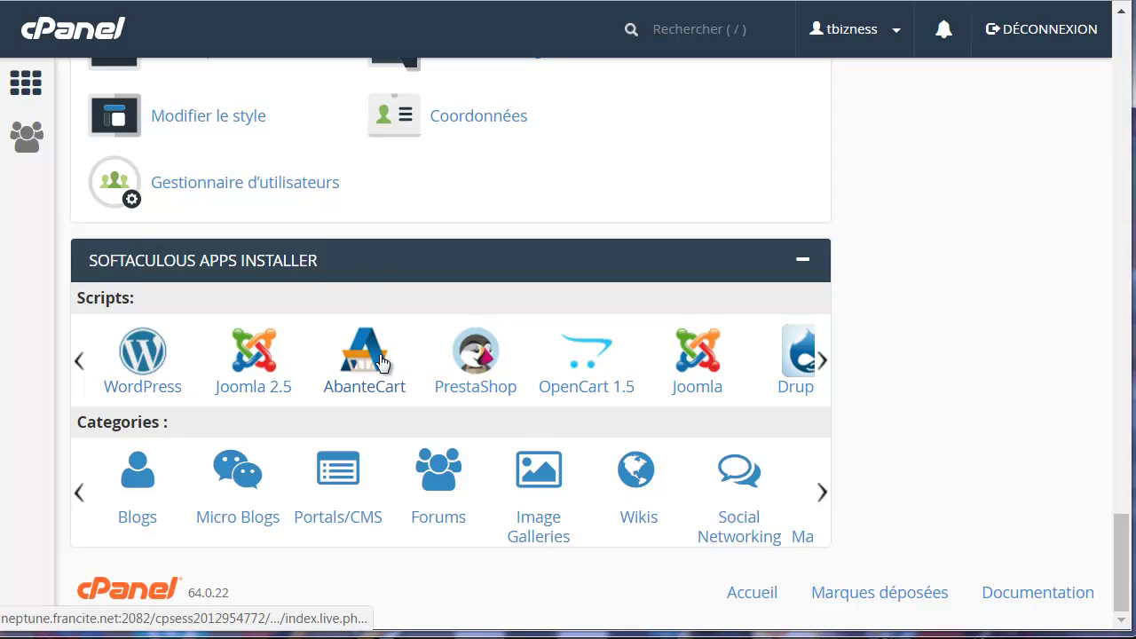
Advance the Softaculous Scripts carousel twice to show Drupal 7, phpBB, SMF, Magento 1.9 and WHMCS.
{"action": "left_click", "coordinate": [818, 365]}
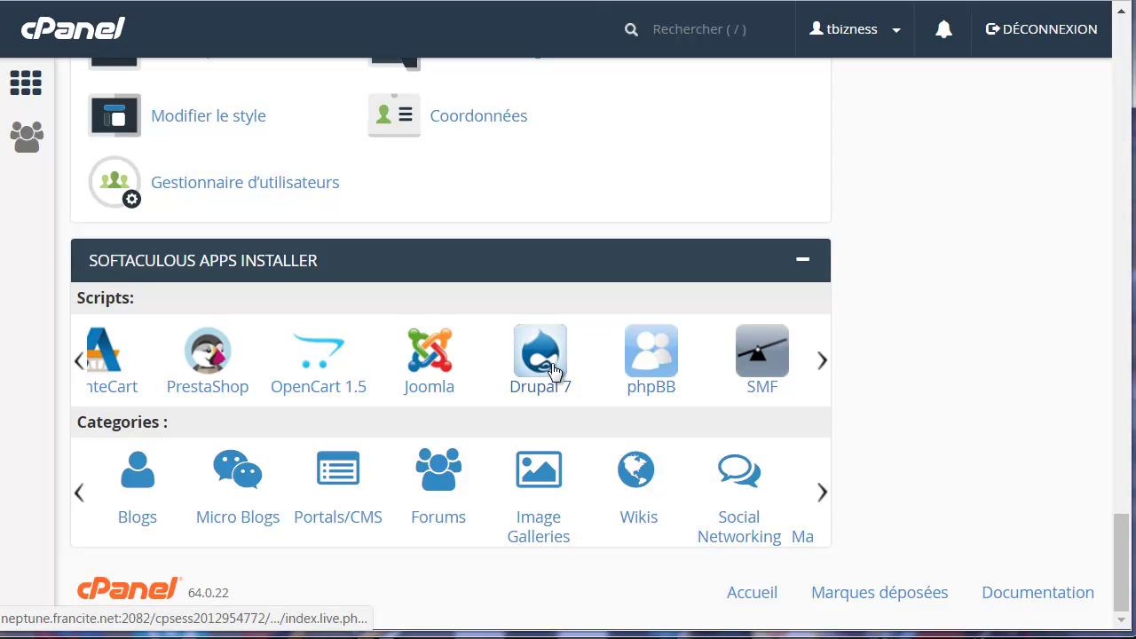
{"action": "left_click", "coordinate": [829, 362]}
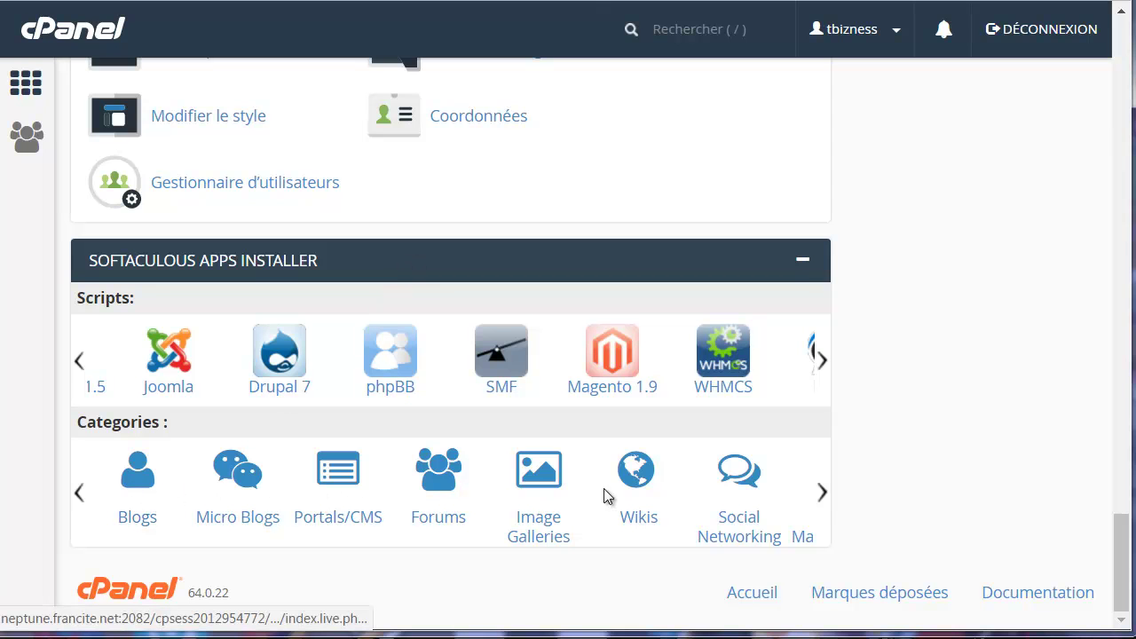
Open Softaculous at Blogs and expand Micro Blogs, Portals/CMS, Forums and Image Galleries categories.
{"action": "left_click", "coordinate": [138, 484]}
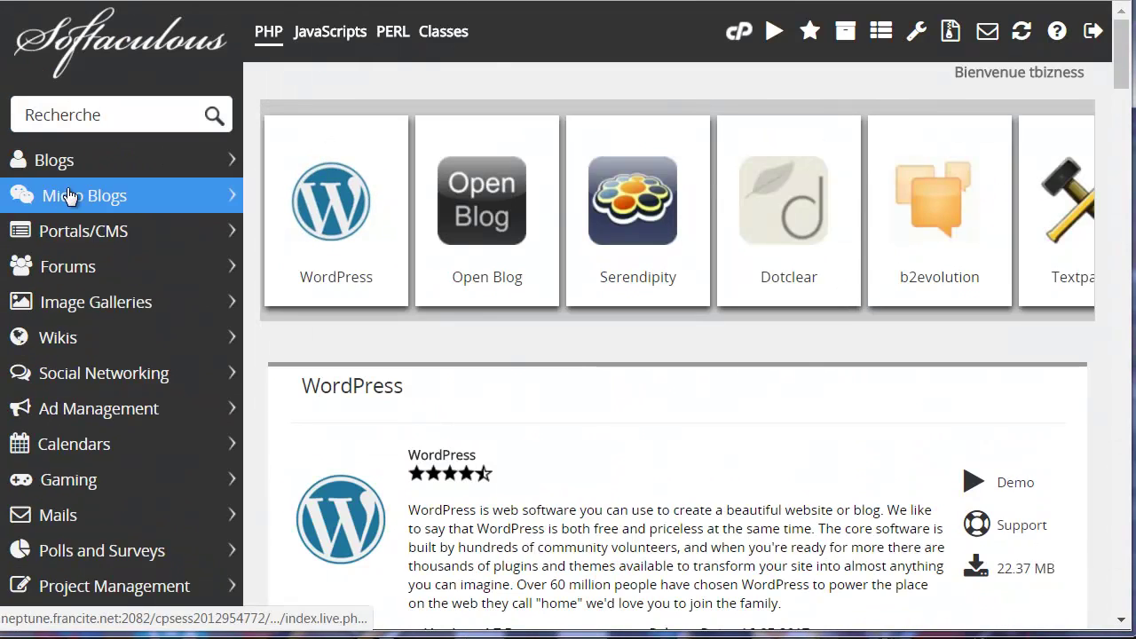
{"action": "left_click", "coordinate": [71, 195]}
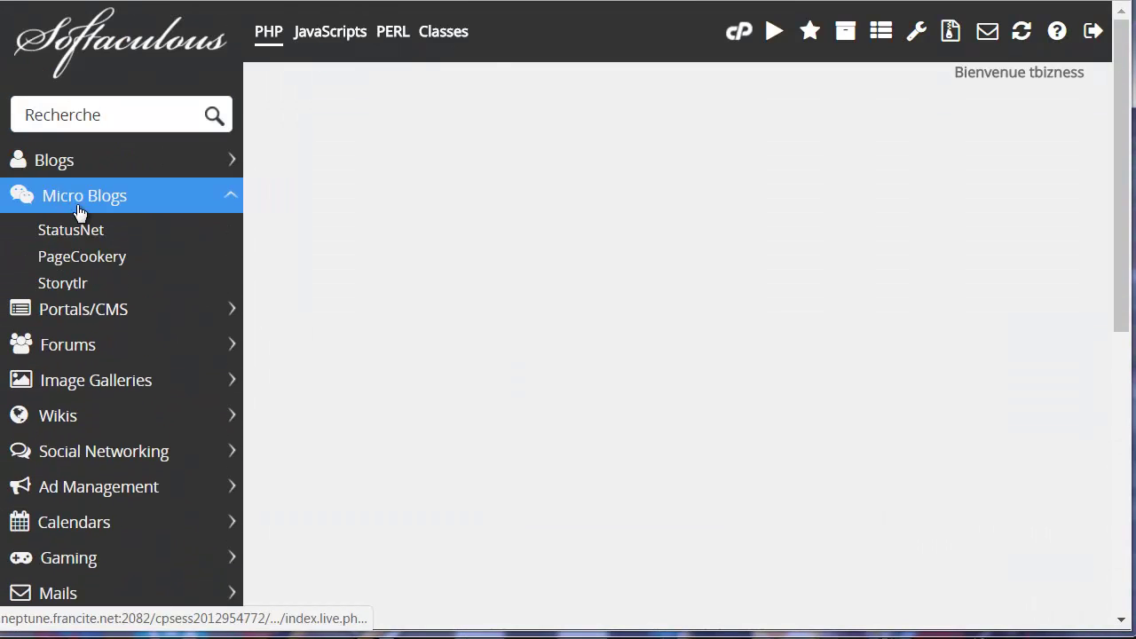
{"action": "left_click", "coordinate": [88, 325]}
{"action": "scroll", "coordinate": [129, 352], "scroll_direction": "down", "scroll_amount": 12}
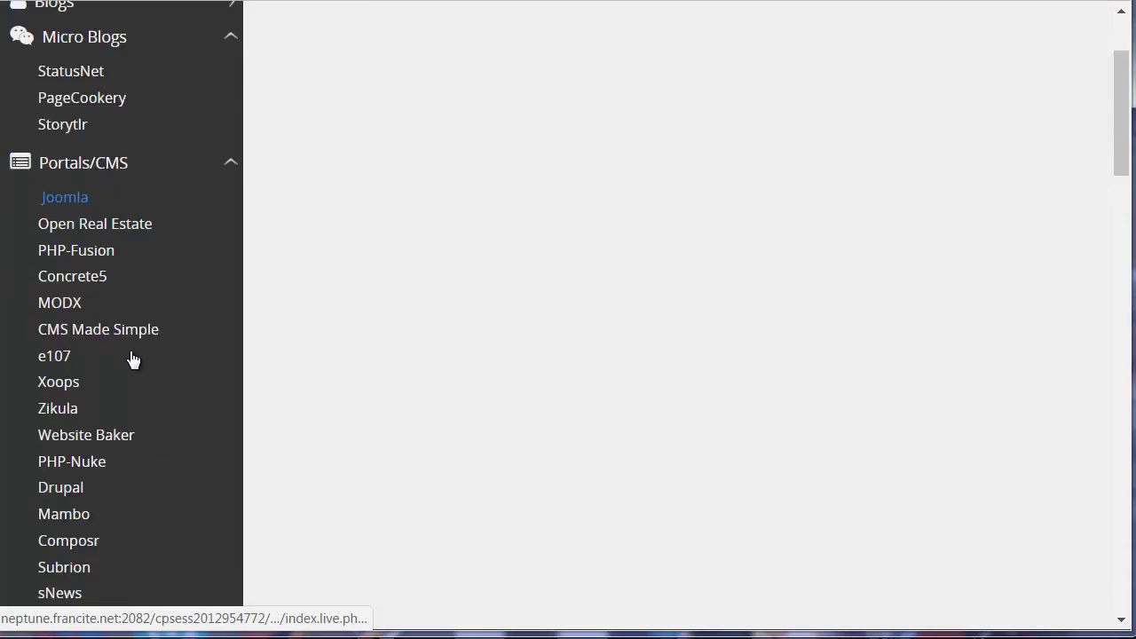
{"action": "scroll", "coordinate": [113, 317], "scroll_direction": "down", "scroll_amount": 10}
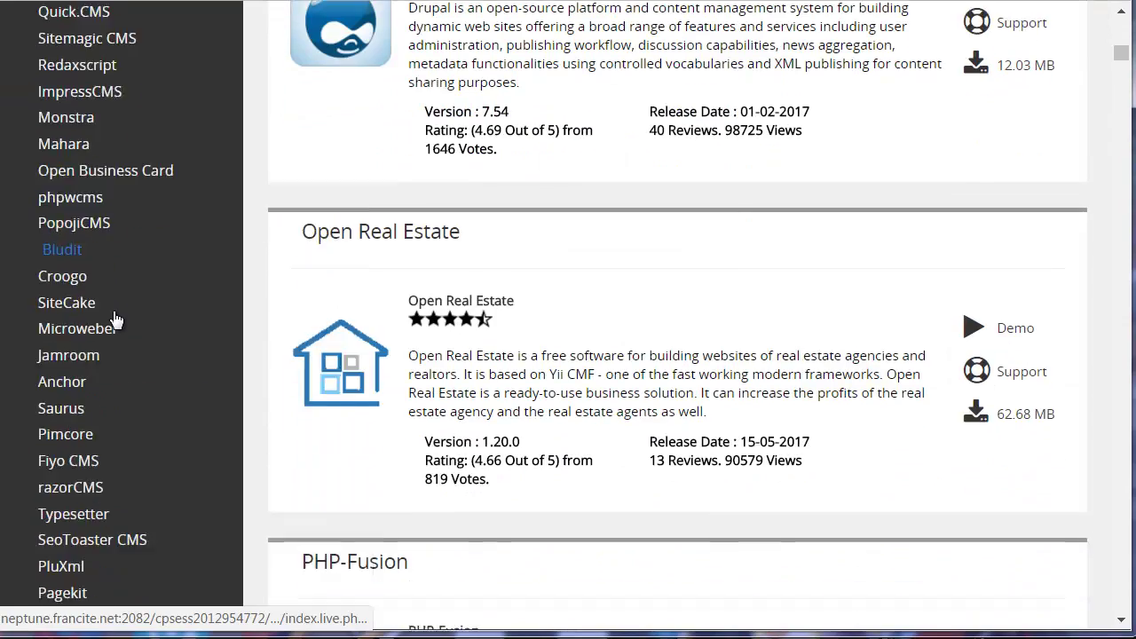
{"action": "left_click", "coordinate": [106, 140]}
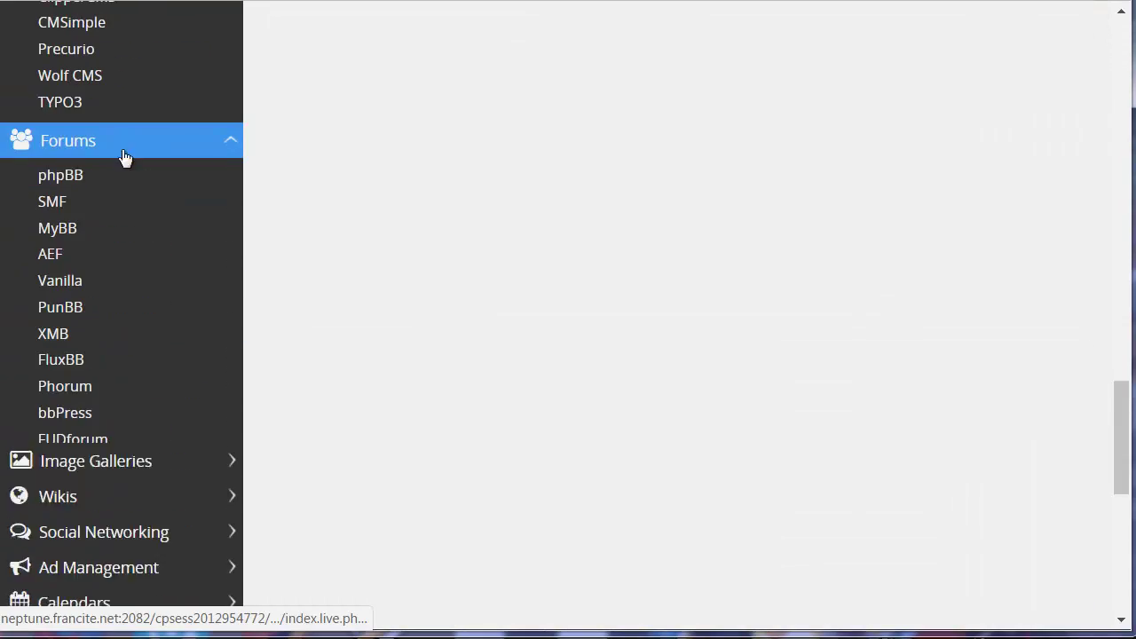
{"action": "scroll", "coordinate": [105, 329], "scroll_direction": "down", "scroll_amount": 5}
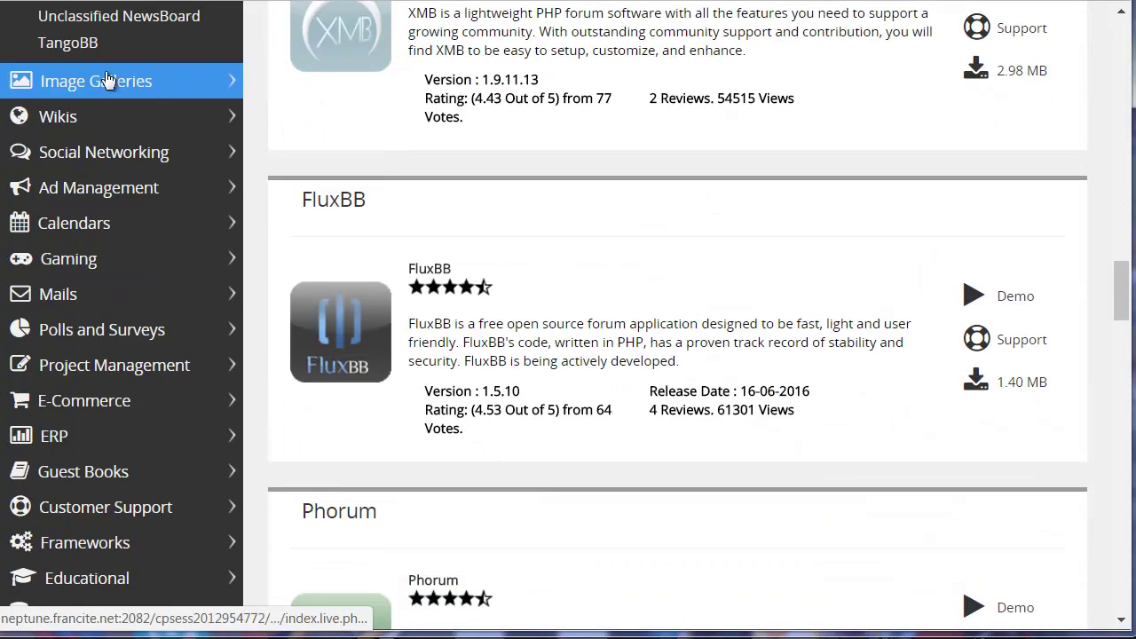
{"action": "left_click", "coordinate": [104, 83]}
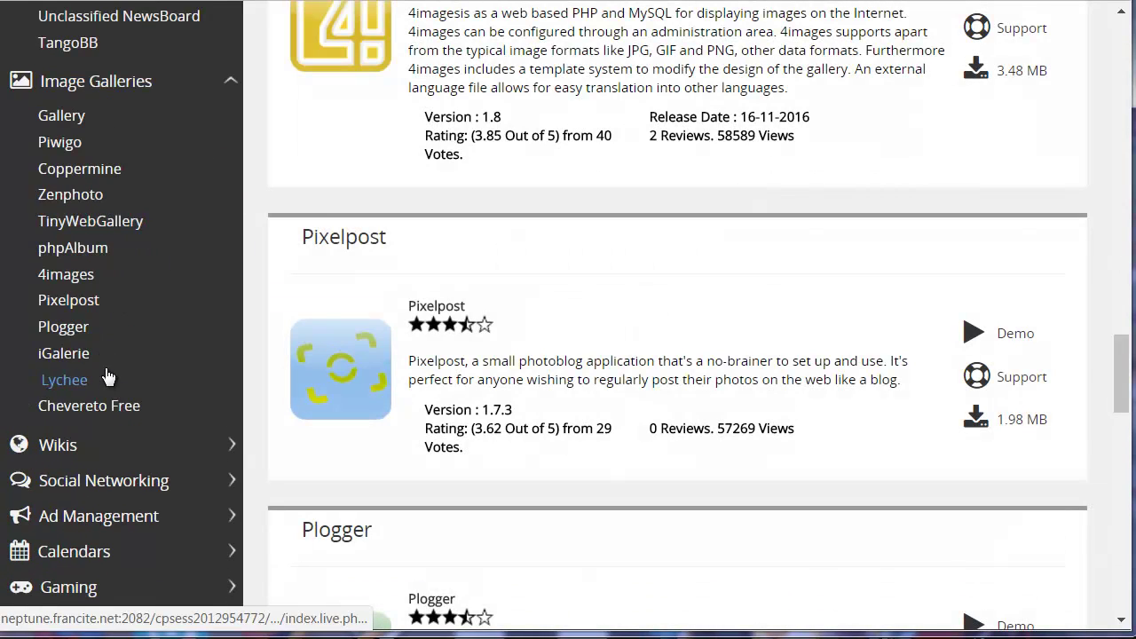
{"action": "scroll", "coordinate": [742, 43], "scroll_direction": "up", "scroll_amount": 10}
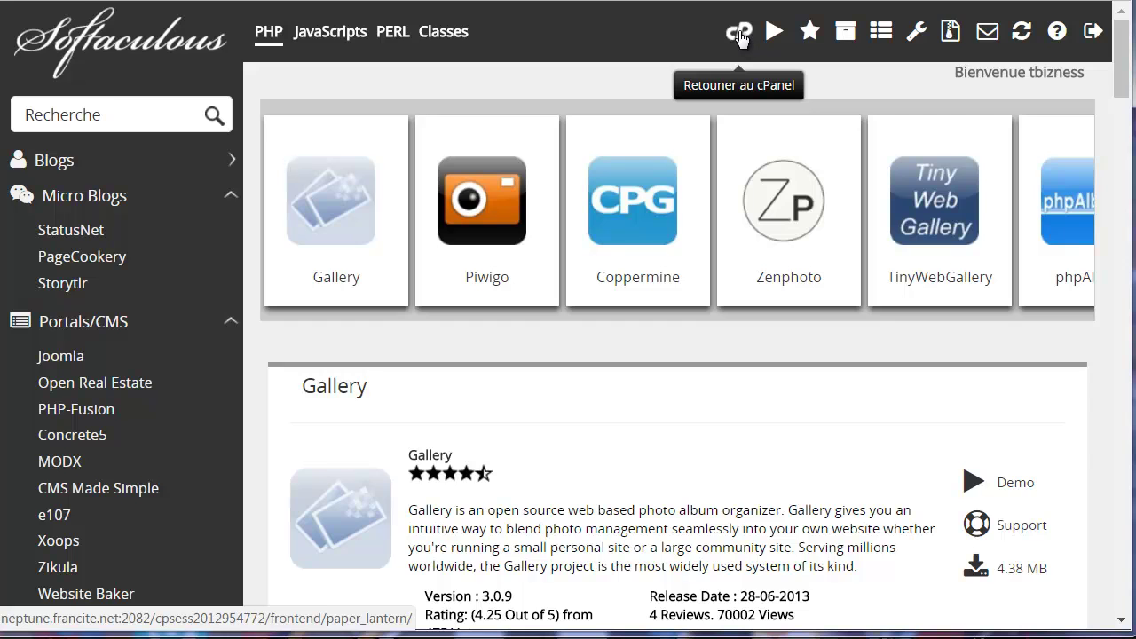
Return from Softaculous to the cPanel home dashboard and look over its Fichiers tools.
{"action": "left_click", "coordinate": [739, 32]}
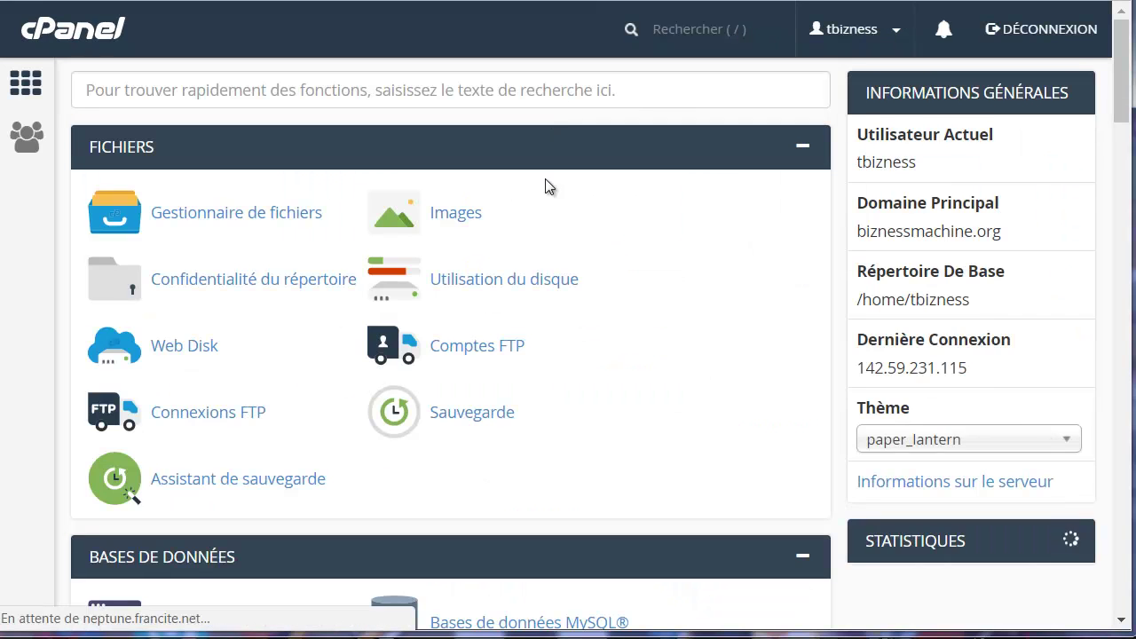
{"action": "scroll", "coordinate": [551, 196], "scroll_direction": "down", "scroll_amount": 5}
{"action": "scroll", "coordinate": [552, 200], "scroll_direction": "down", "scroll_amount": 2}
{"action": "scroll", "coordinate": [552, 204], "scroll_direction": "up", "scroll_amount": 8}
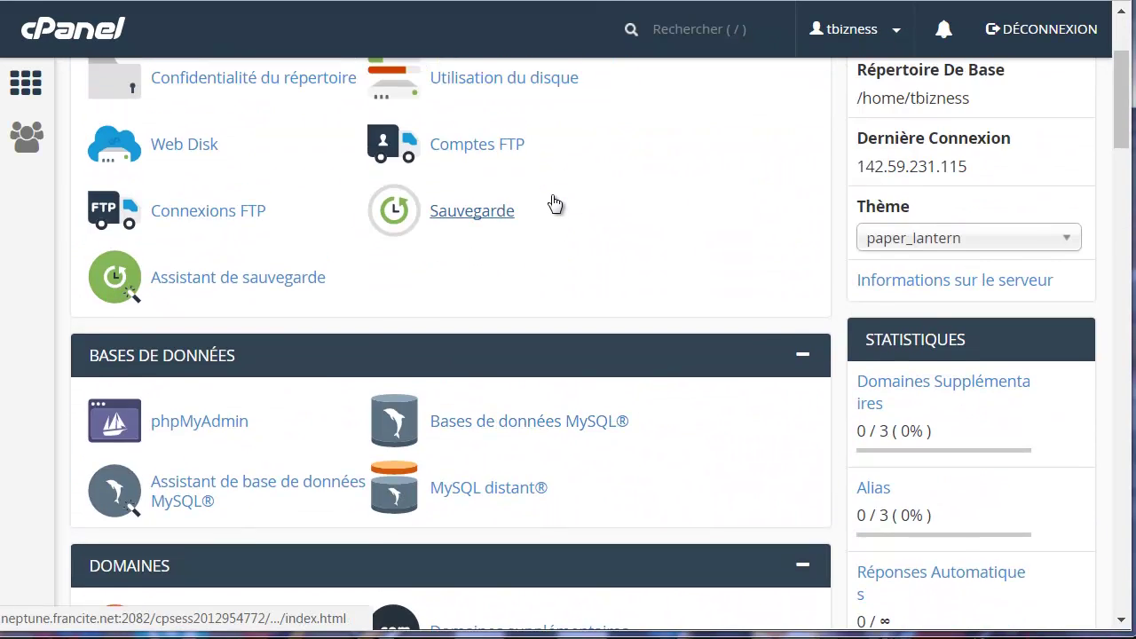
{"action": "scroll", "coordinate": [957, 266], "scroll_direction": "down", "scroll_amount": 2}
{"action": "scroll", "coordinate": [955, 222], "scroll_direction": "up", "scroll_amount": 2}
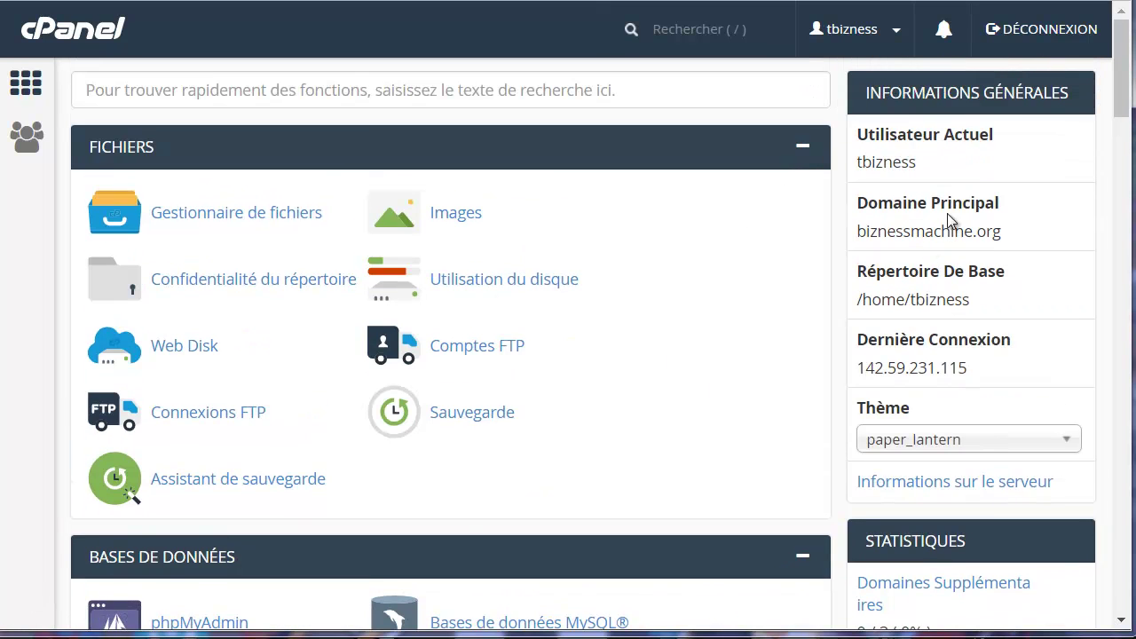
Select the account username shown under Utilisateur Actuel in the general information panel.
{"action": "left_click_drag", "start_coordinate": [918, 164], "coordinate": [861, 167]}
{"action": "left_click_drag", "start_coordinate": [931, 167], "coordinate": [860, 163]}
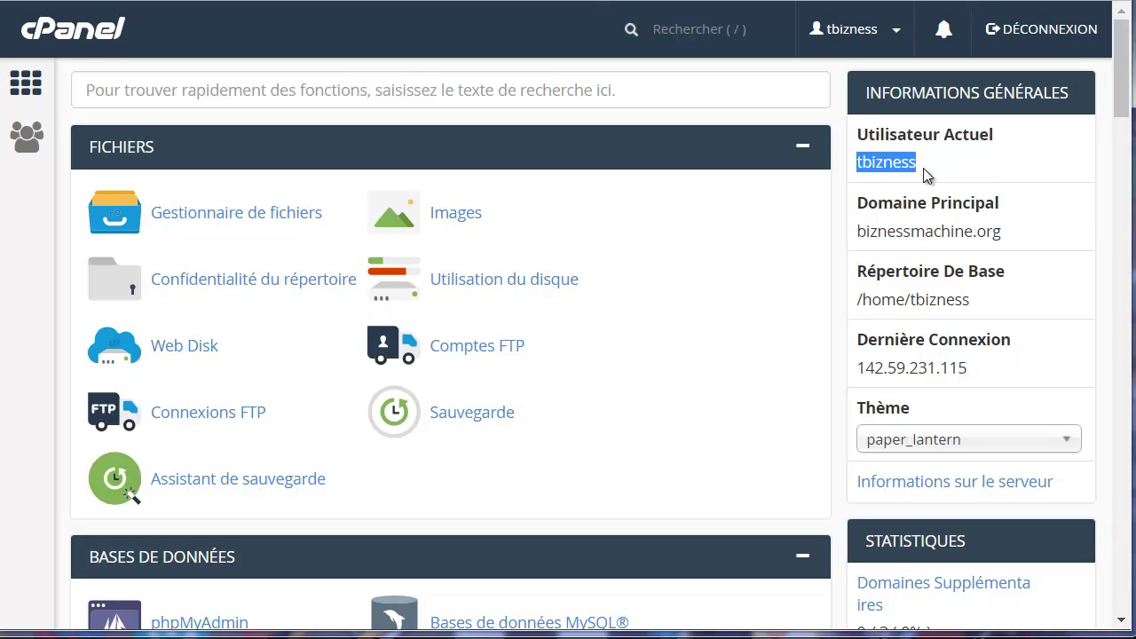
{"action": "left_click", "coordinate": [923, 175]}
{"action": "left_click_drag", "start_coordinate": [919, 164], "coordinate": [857, 165]}
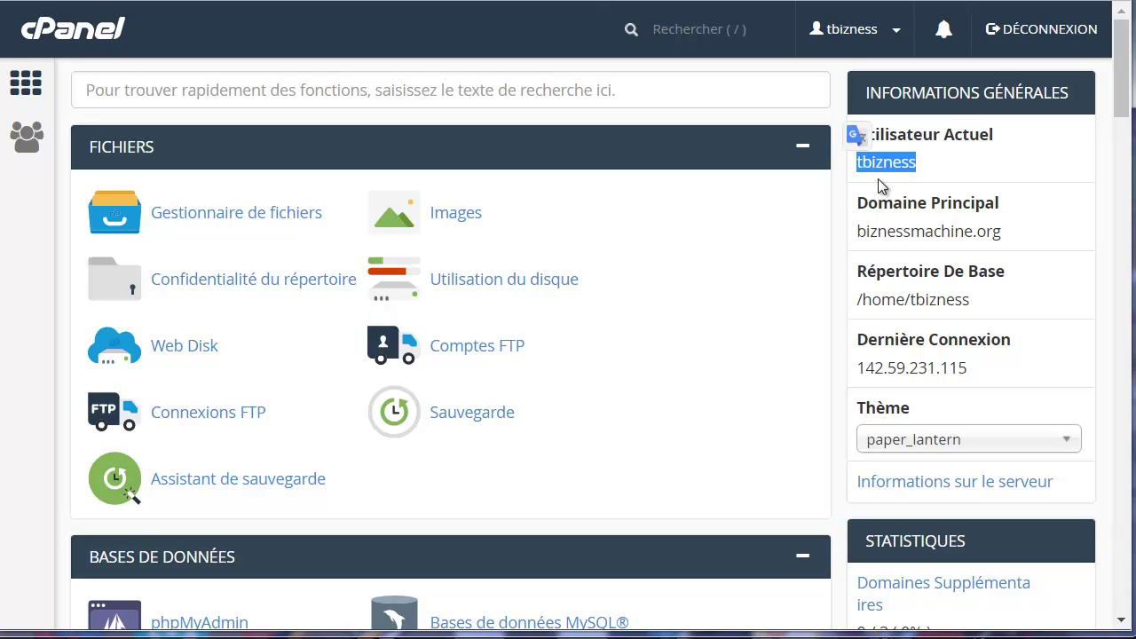
{"action": "left_click", "coordinate": [921, 160]}
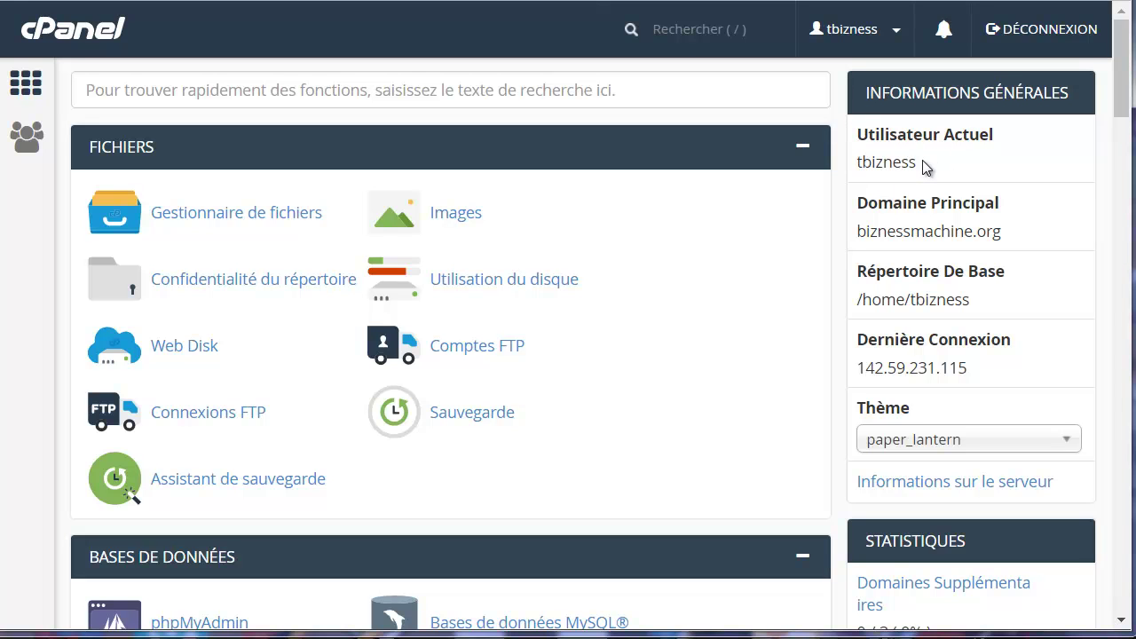